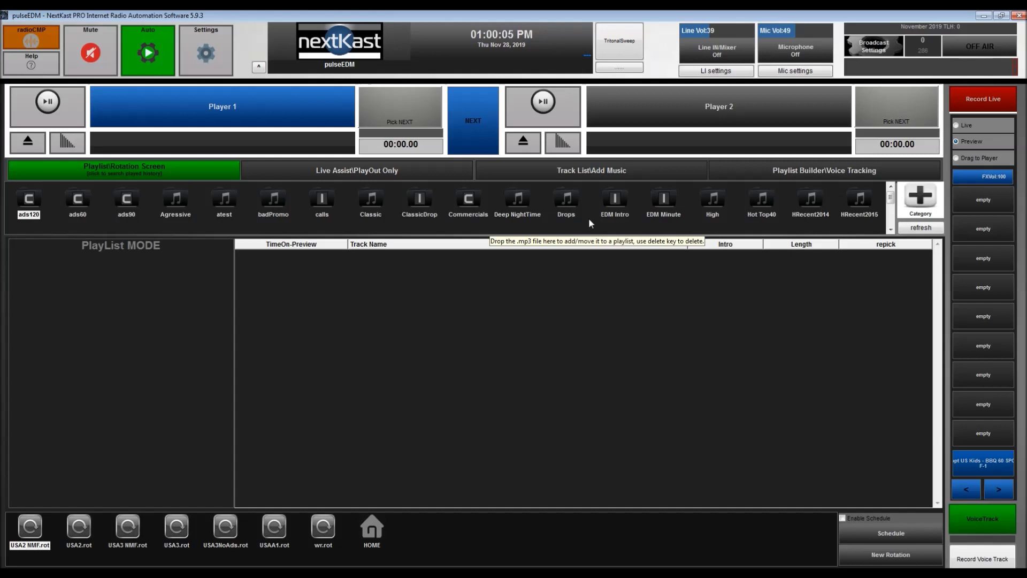
Switch to the Track List\Add Music view with its library search box and tag editor.
left_click(608, 171)
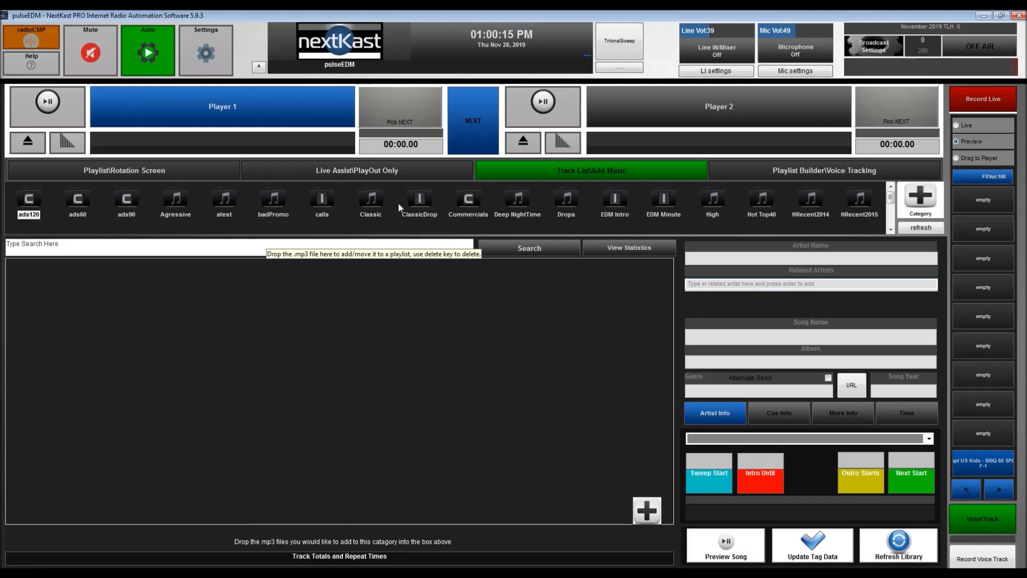
List the Classic category's tracks, then start and abandon a new category.
left_click(377, 200)
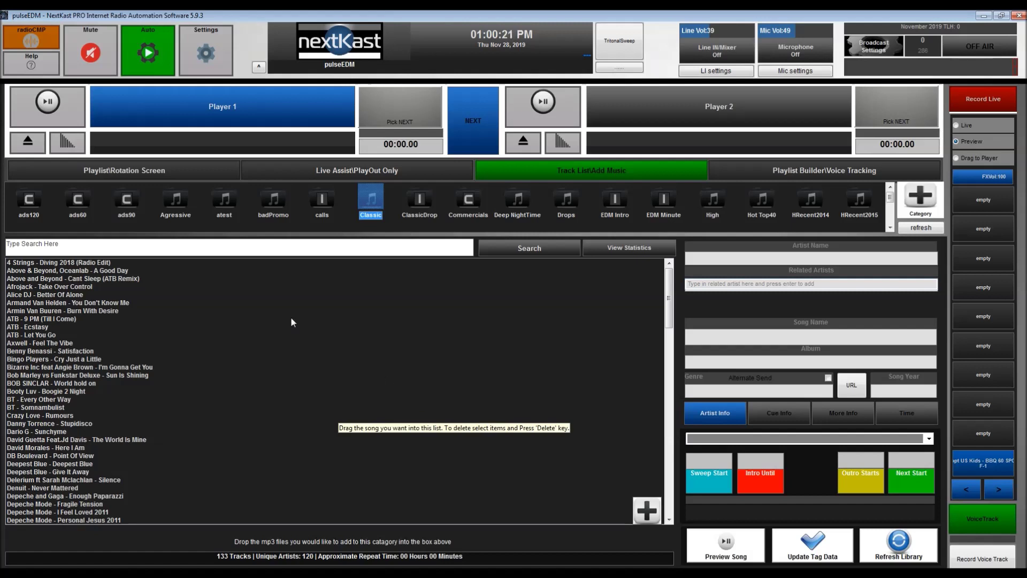
left_click(923, 207)
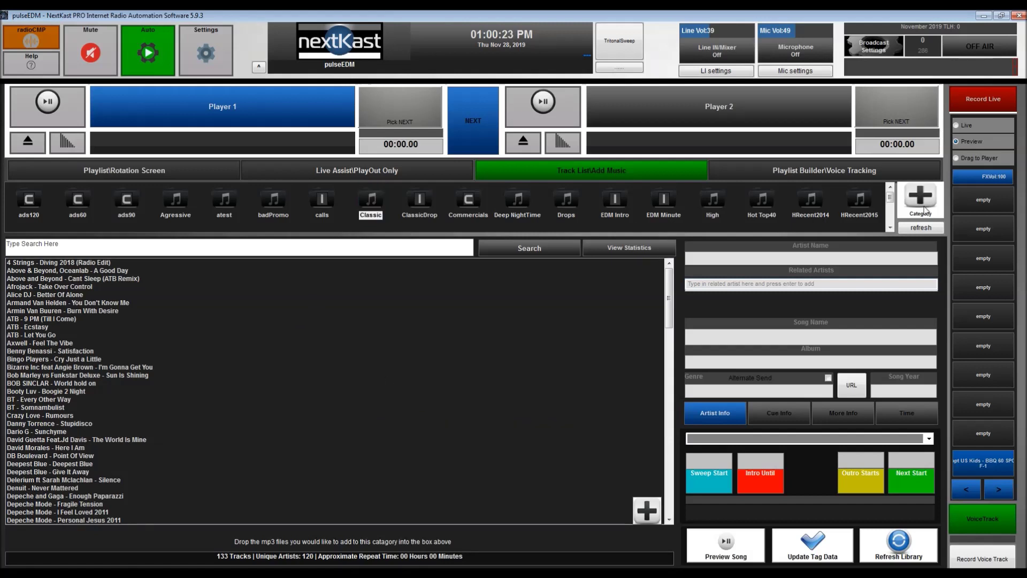
left_click(498, 293)
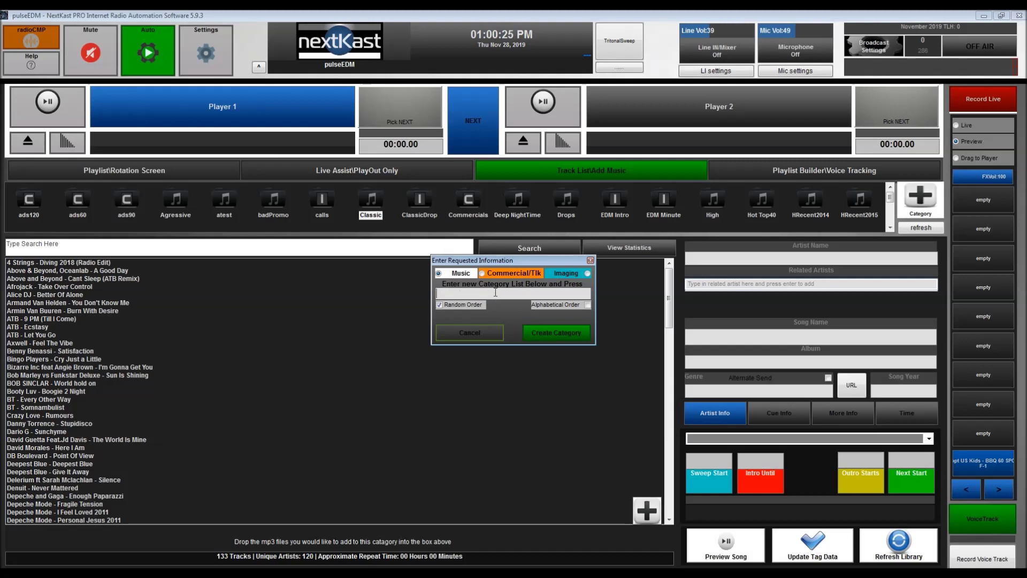
type("ne")
key("Return")
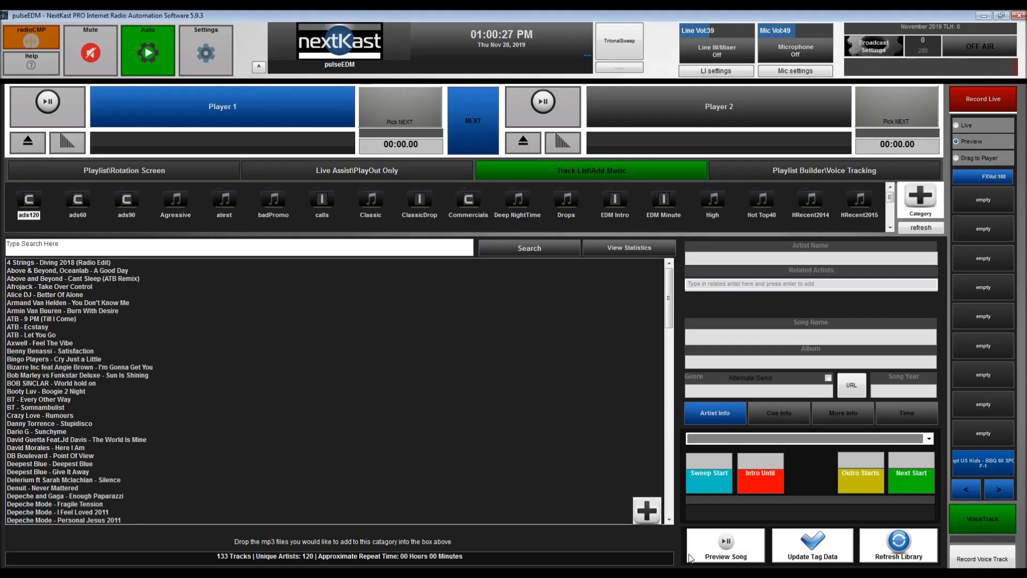
Try the + import button, inspect tags of Feel The Vibe and Somnambulist, then return to the rotation screen.
left_click(648, 512)
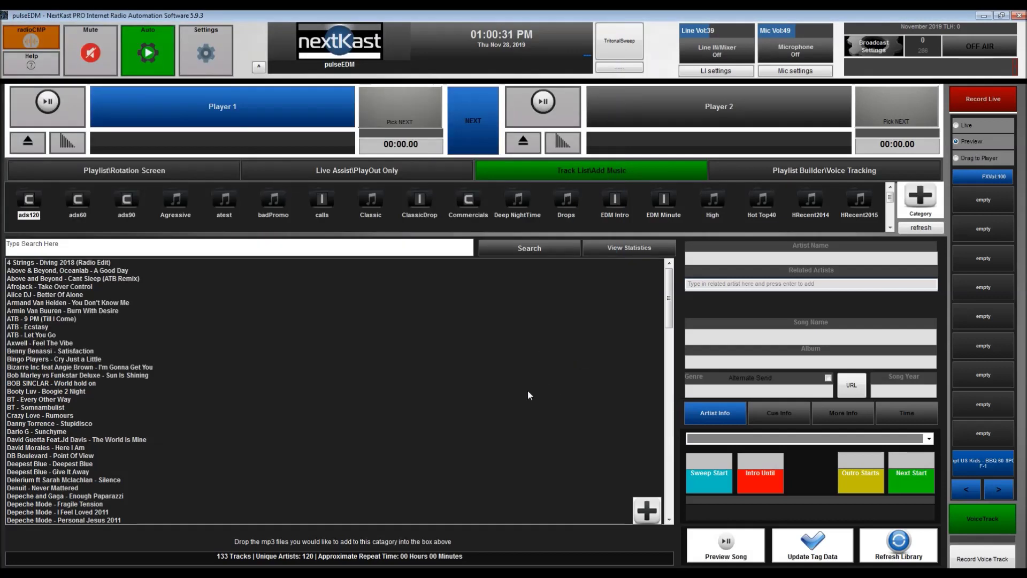
left_click(39, 343)
left_click(58, 407)
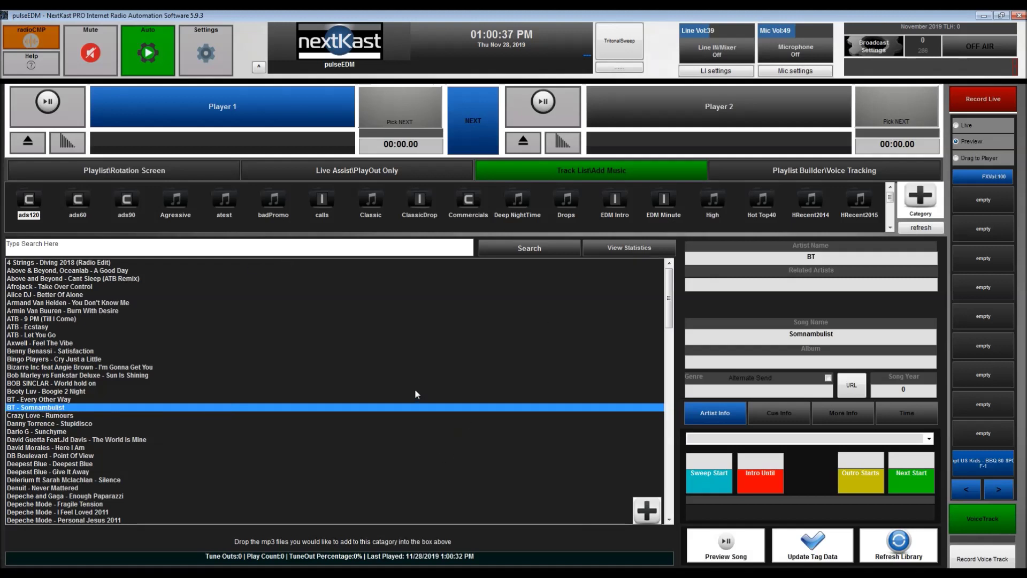
left_click(210, 167)
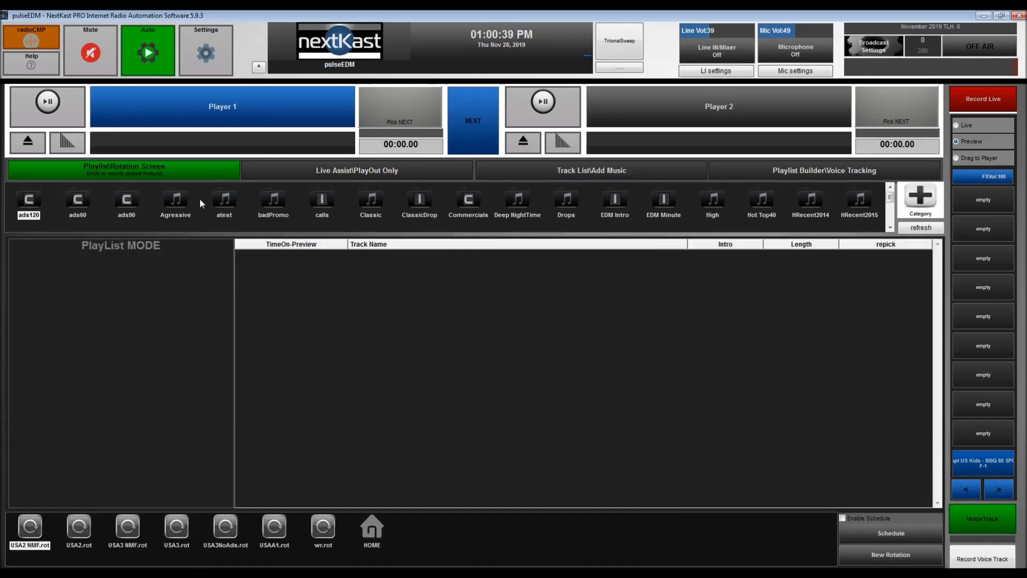
left_click(35, 530)
left_click(53, 528)
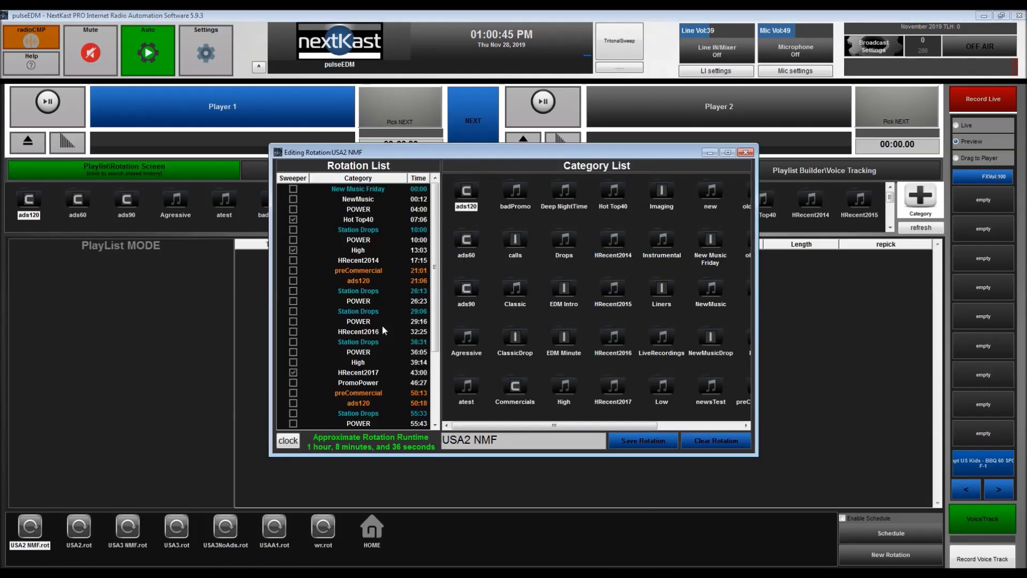
left_click(288, 440)
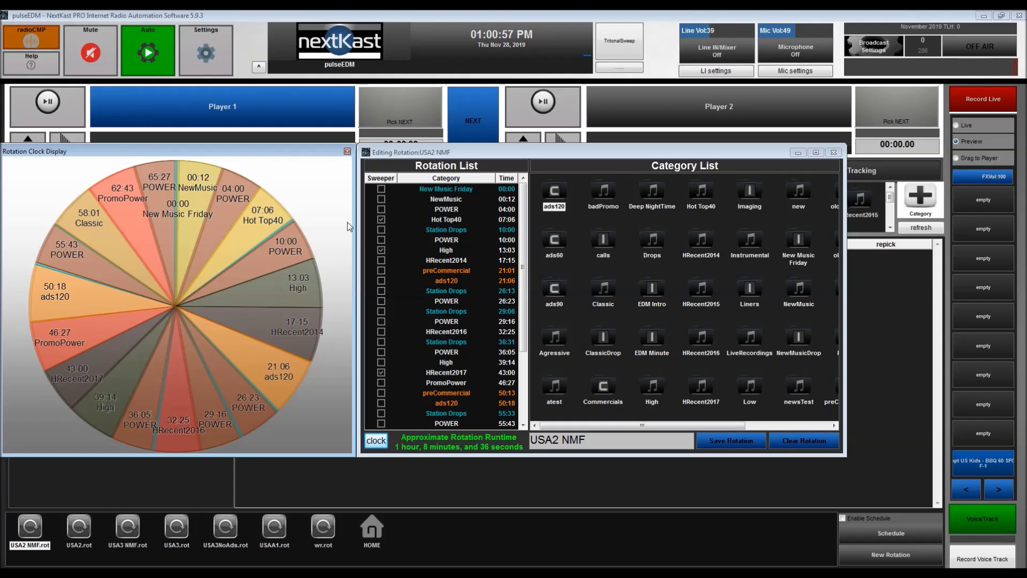
left_click(833, 152)
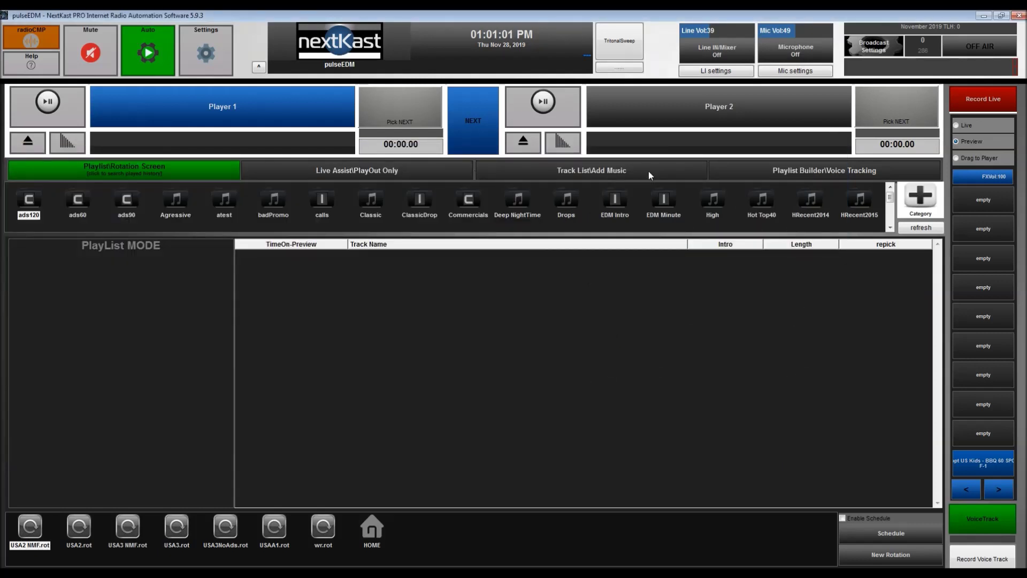
Put Benny Benassi - Satisfaction in the Playlist Builder and save it as newPlaylist.pls.
left_click(781, 171)
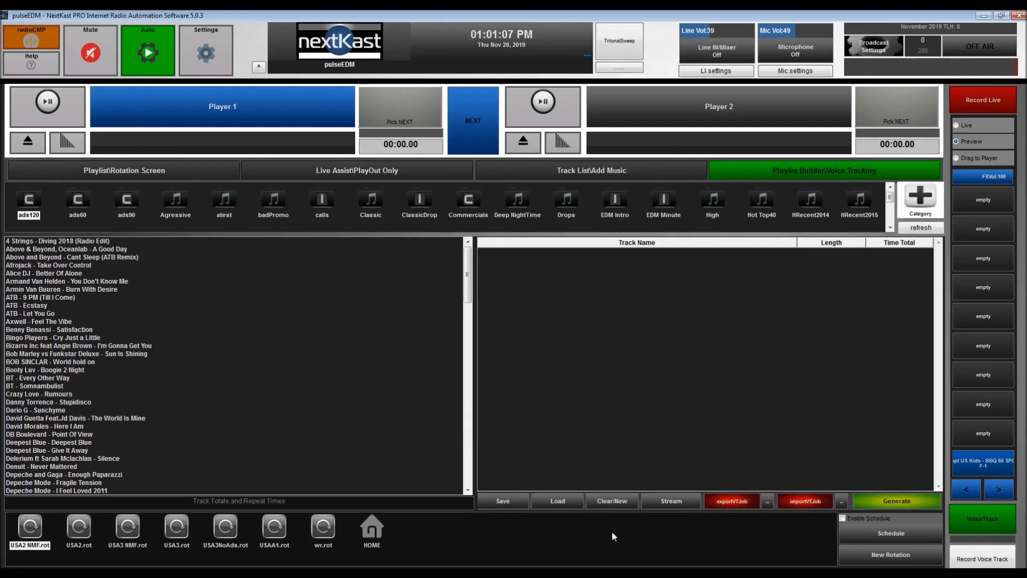
left_click_drag(88, 329, 692, 315)
left_click(503, 501)
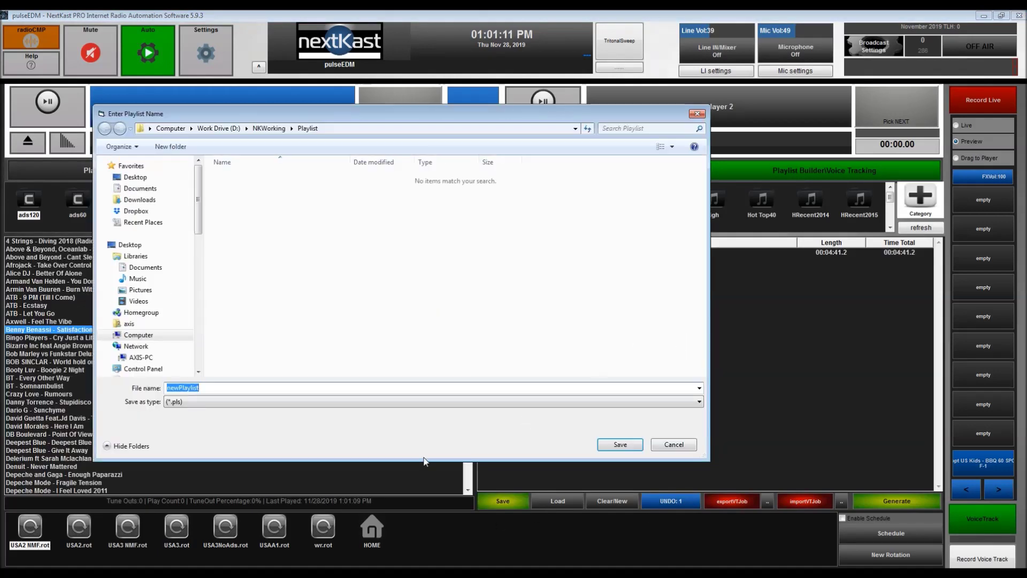
left_click(619, 444)
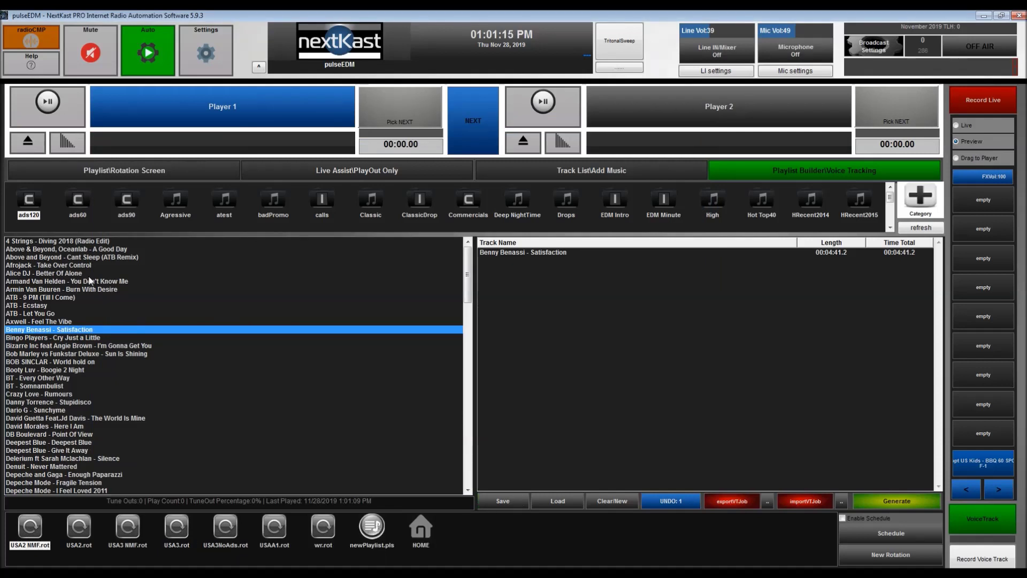
Add Cant Sleep (ATB Remix), Sunchyme, Point Of View and Delerium - Silence to the playlist.
left_click(90, 259)
left_click_drag(92, 265, 535, 291)
left_click_drag(52, 410, 571, 338)
left_click_drag(98, 435, 508, 353)
left_click_drag(100, 459, 577, 342)
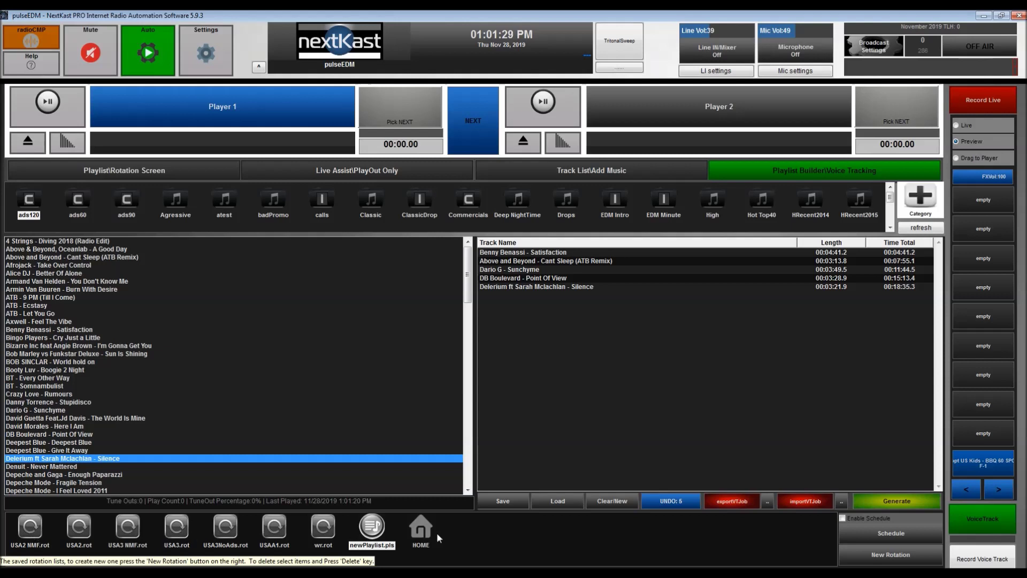
Generate today's playlist from the rotations and load the 00.pls hour into the builder.
left_click(895, 503)
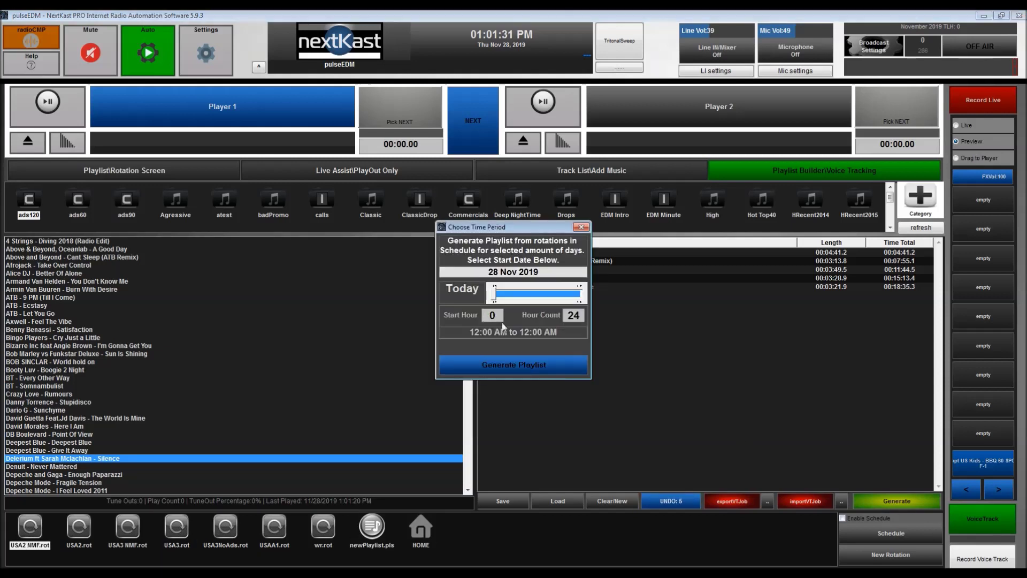
left_click(541, 368)
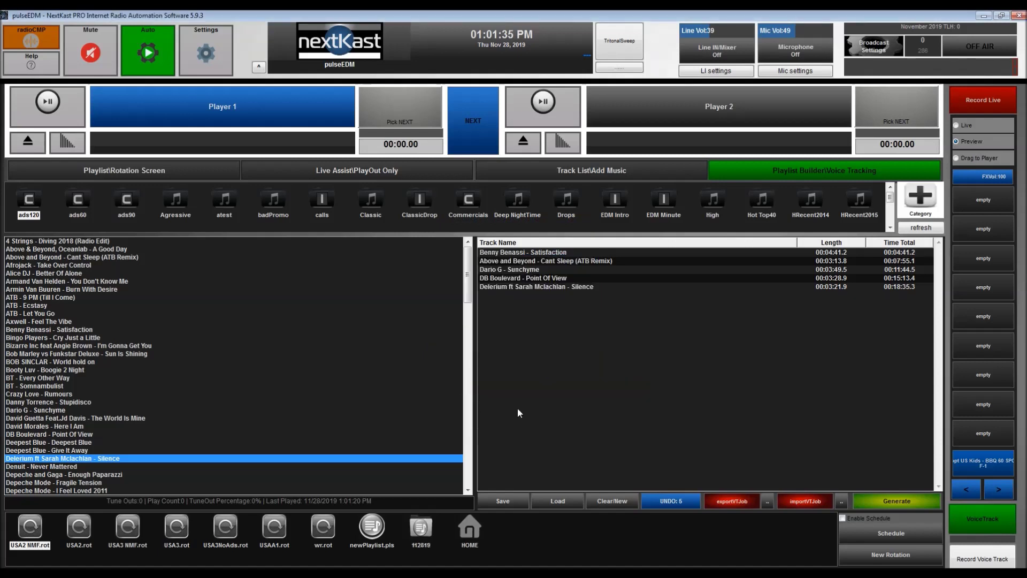
left_click(422, 529)
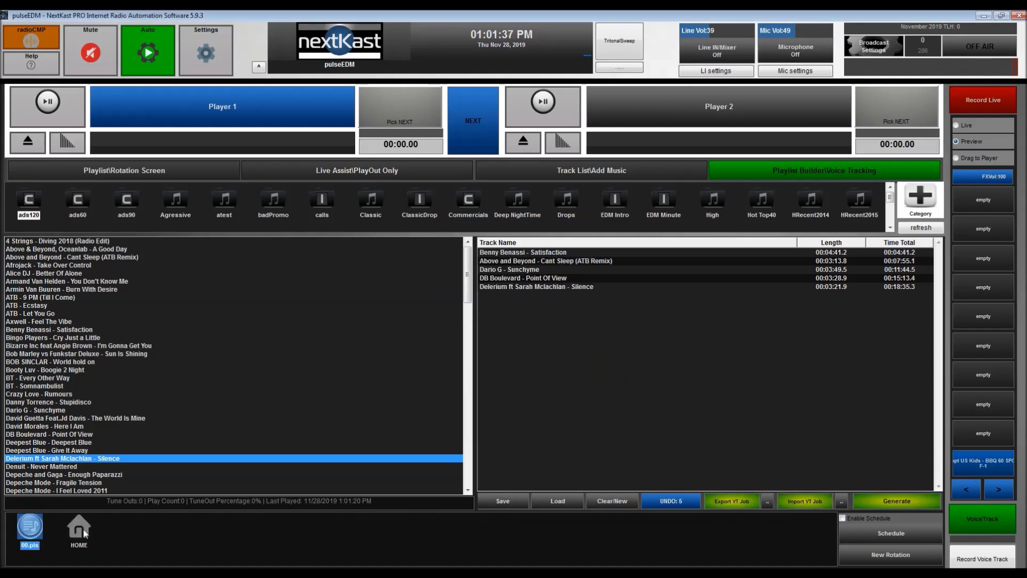
double_click(30, 530)
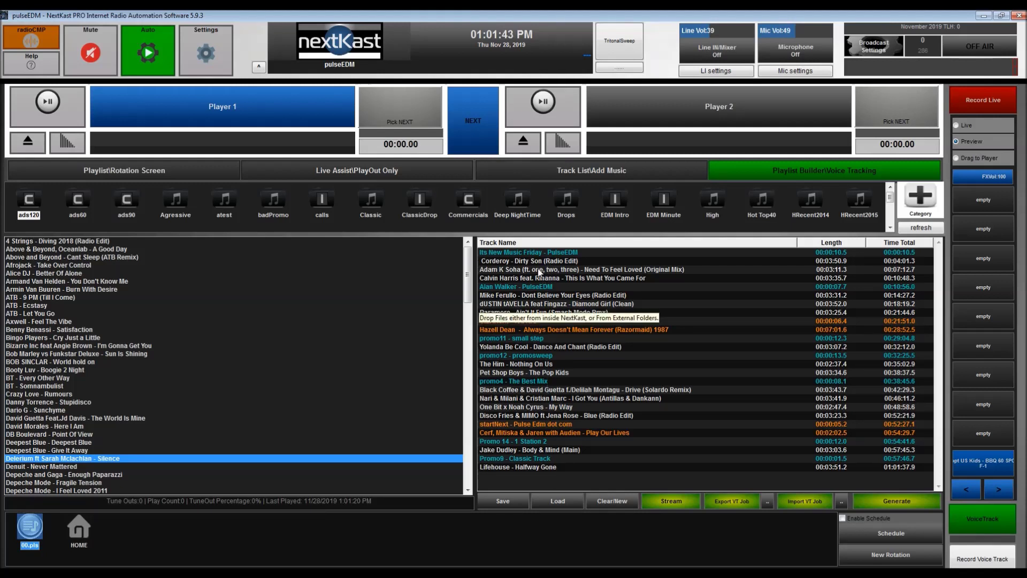
Move Calvin Harris above Adam K Soha and Paramore above the dUSTIN tAVELLA track.
left_click(542, 278)
left_click_drag(543, 280, 541, 279)
left_click(530, 313)
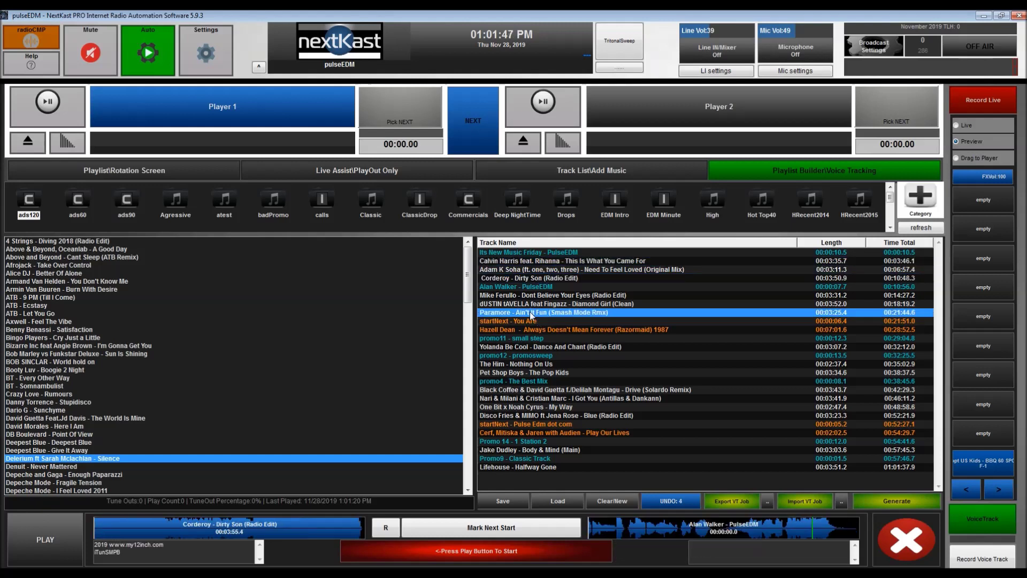
left_click_drag(531, 314, 534, 303)
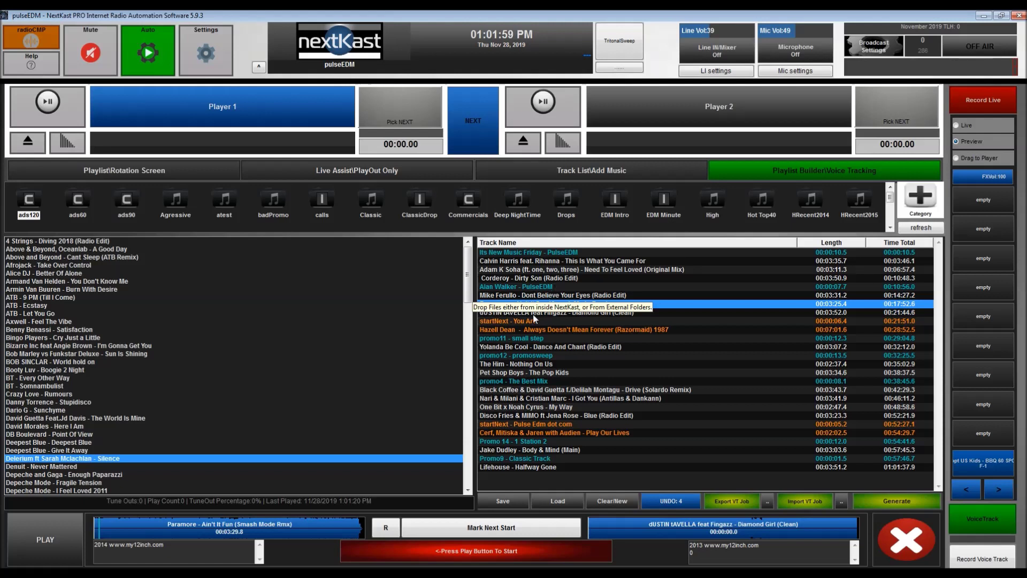
left_click(37, 40)
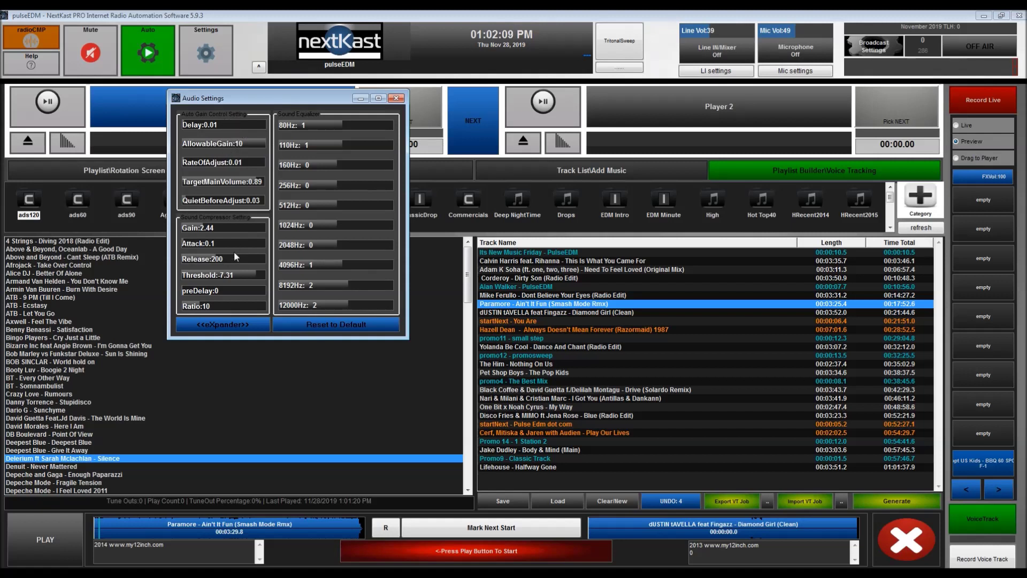
left_click(396, 98)
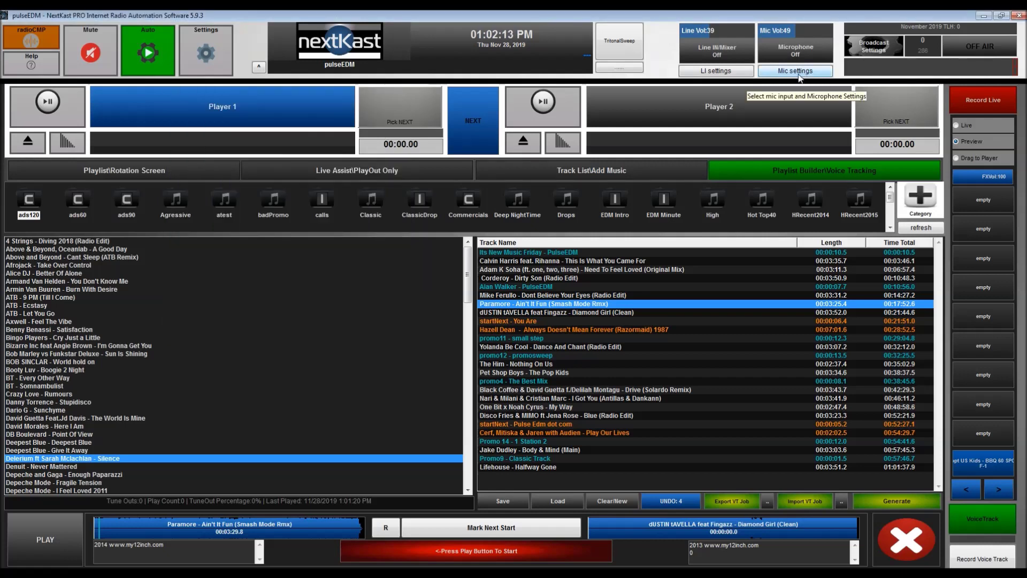
left_click(798, 73)
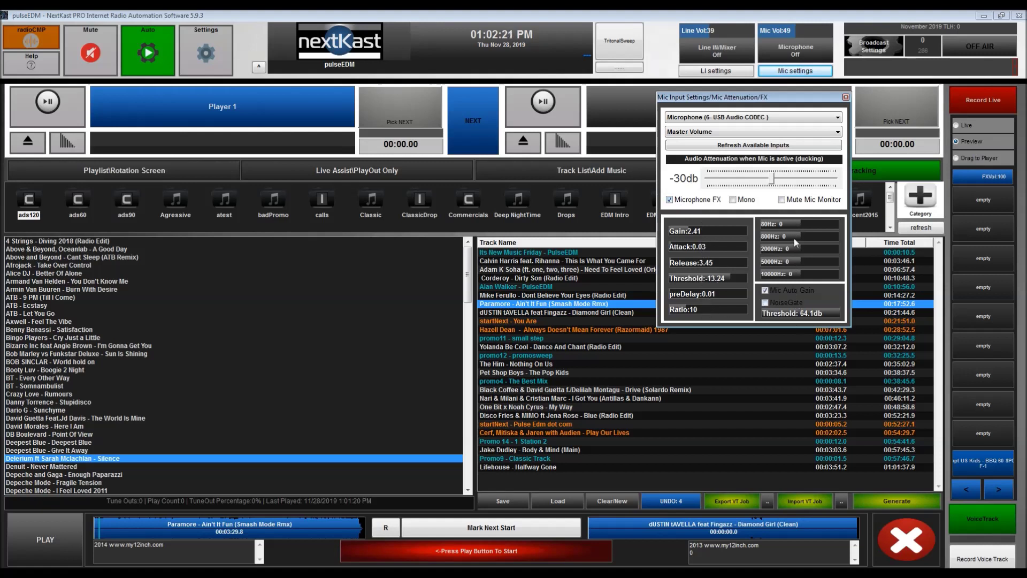
left_click(846, 98)
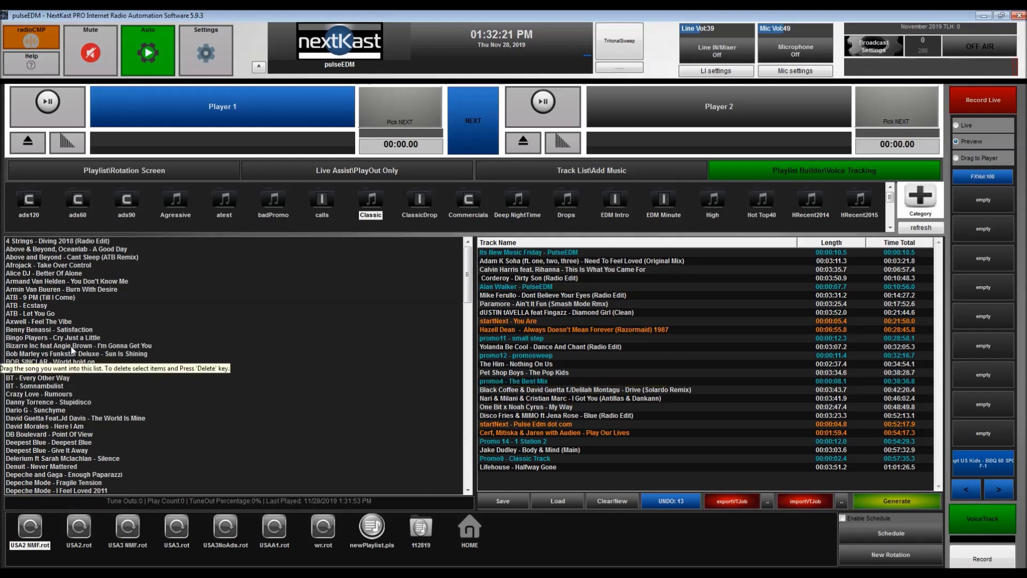
Add Bizarre Inc - I'm Gonna Get You after Alan Walker and play the Calvin Harris-to-Corderoy transition.
left_click_drag(74, 347, 603, 296)
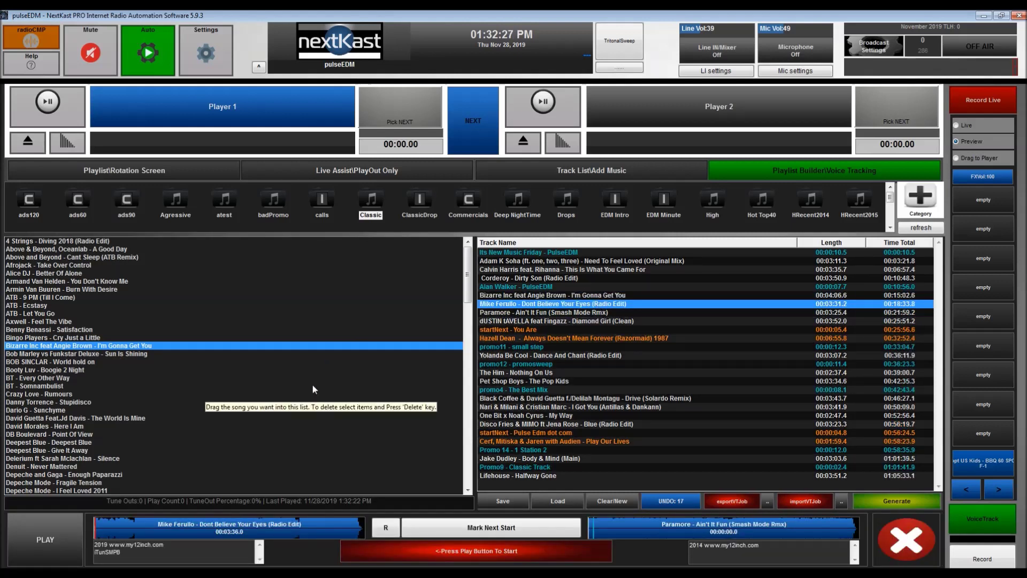
left_click(521, 271)
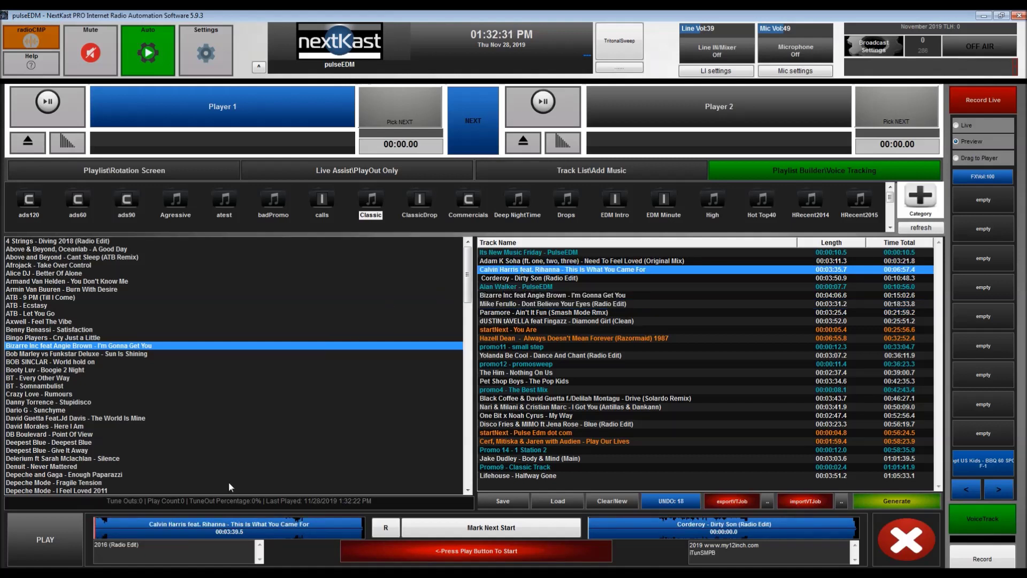
left_click(64, 541)
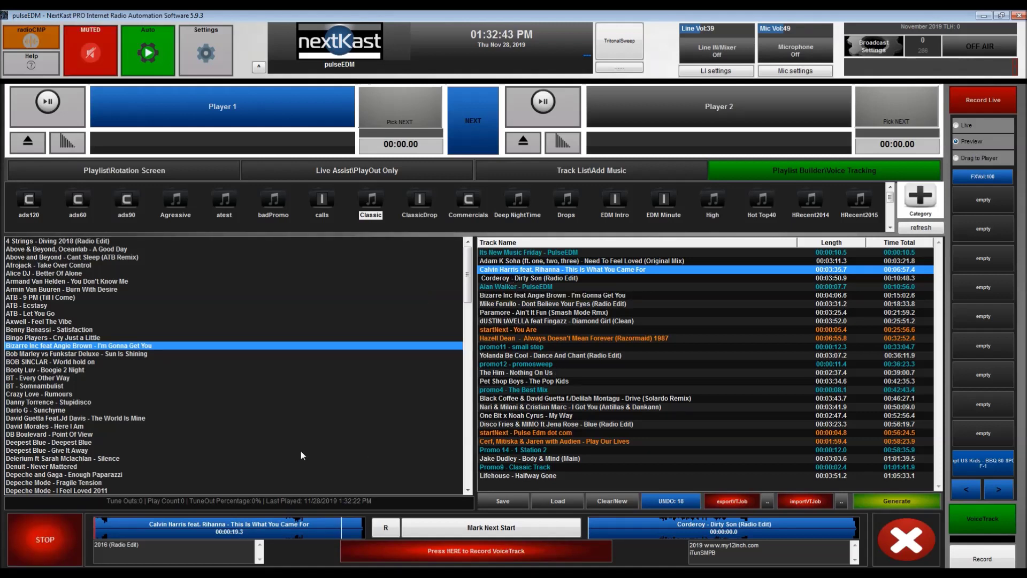
Record a voice track over the end of This Is What You Came For, bringing in Corderoy - Dirty Son.
left_click(356, 535)
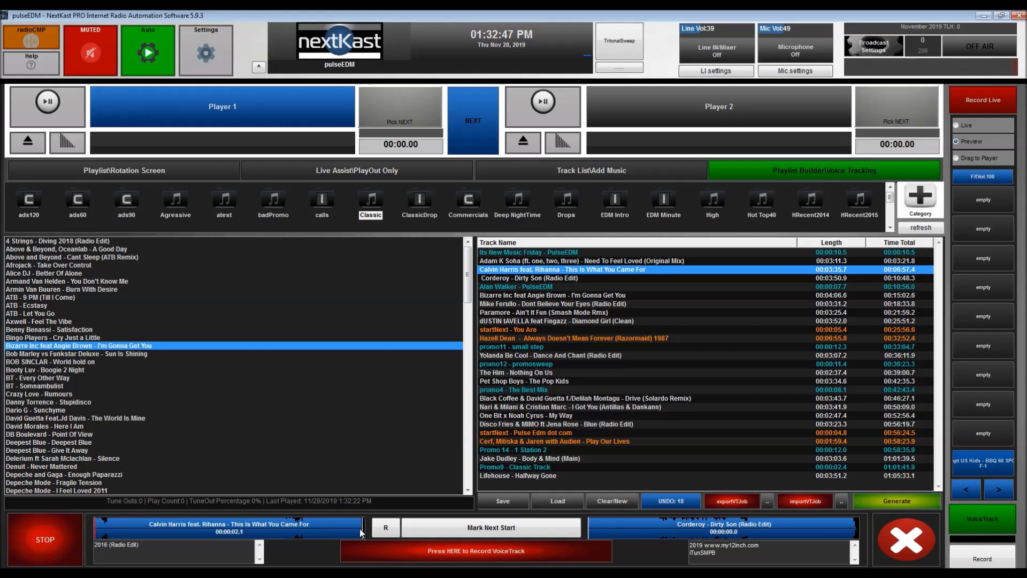
left_click(450, 553)
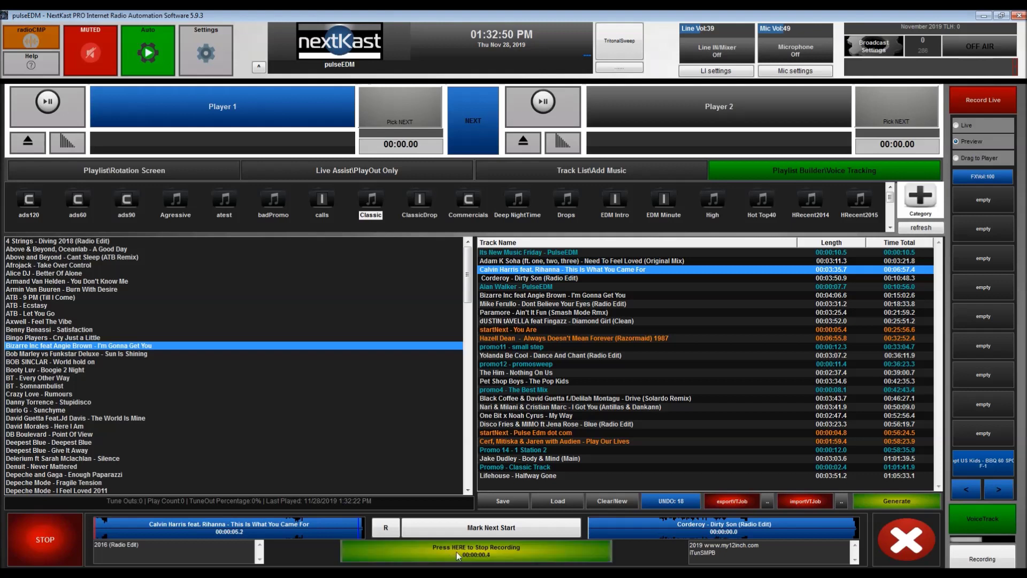
left_click(500, 529)
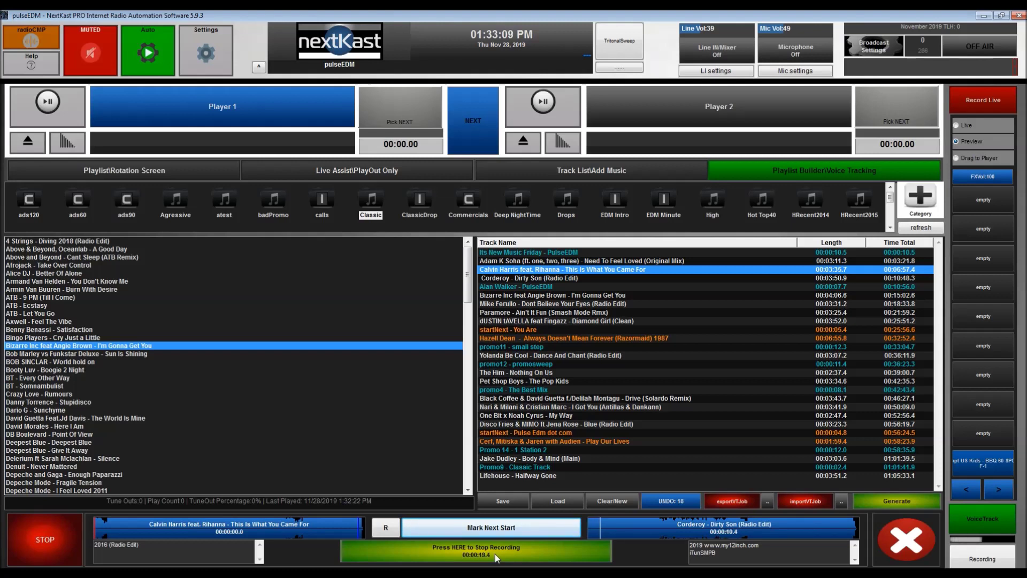
left_click(495, 551)
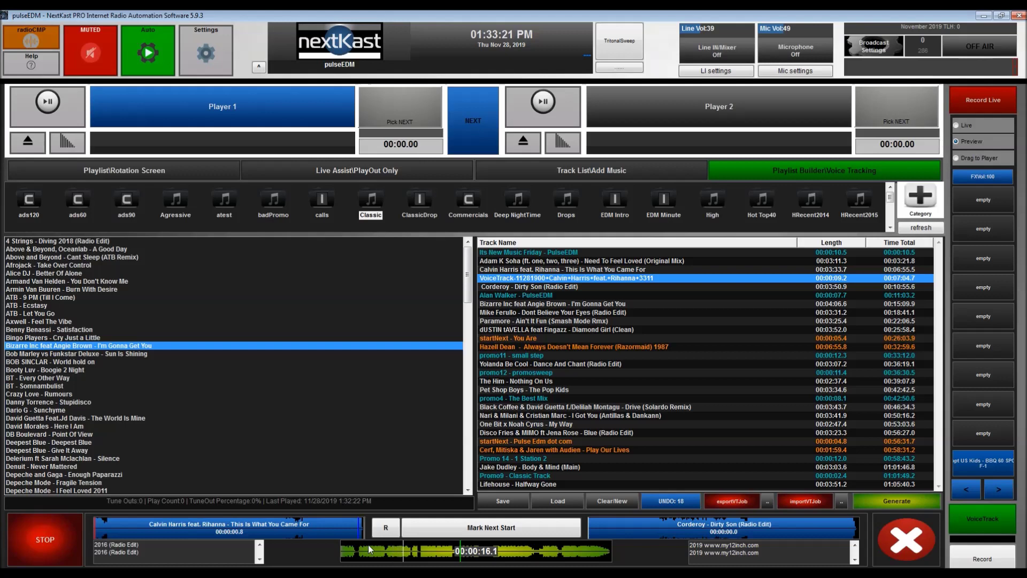
Send the new voice track to WavePad Sound Editor with Externally Edit Voicetrack.
left_click(906, 542)
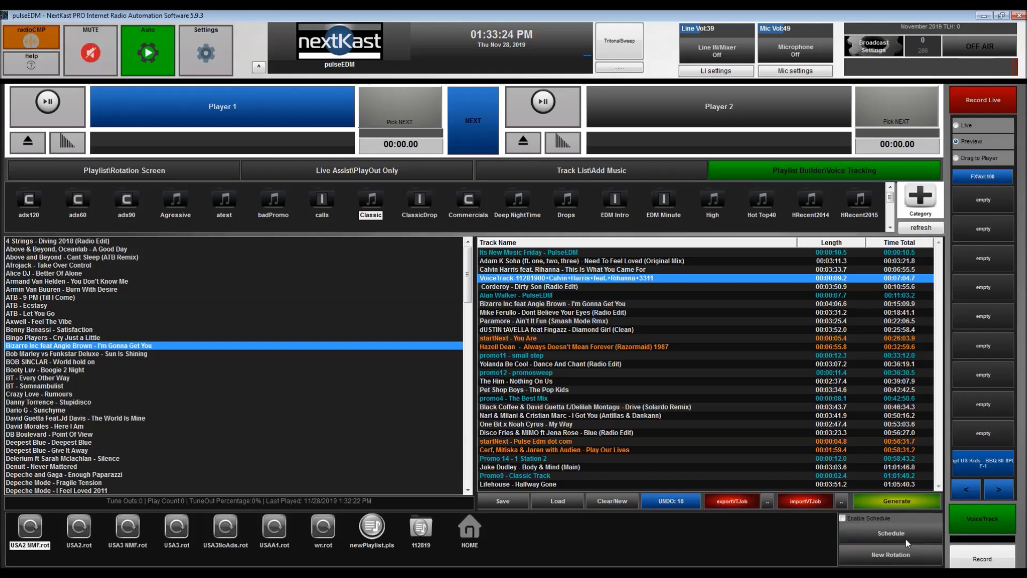
double_click(614, 279)
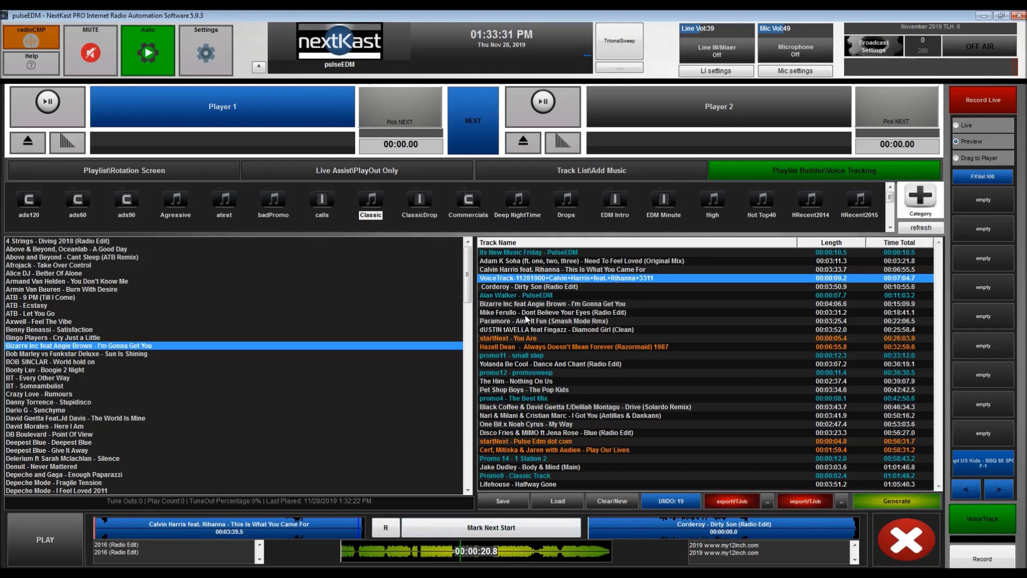
right_click(506, 550)
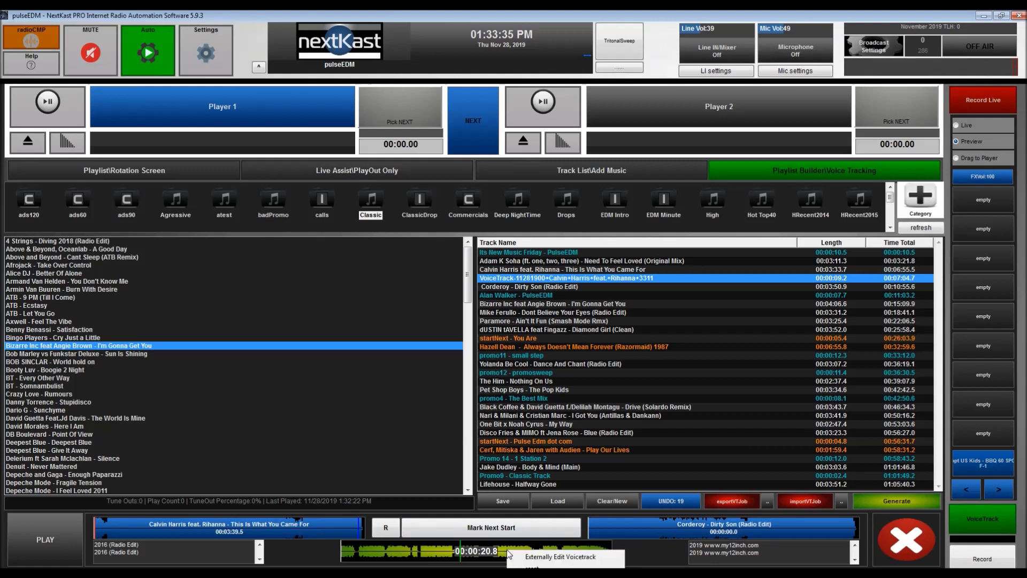
left_click(550, 559)
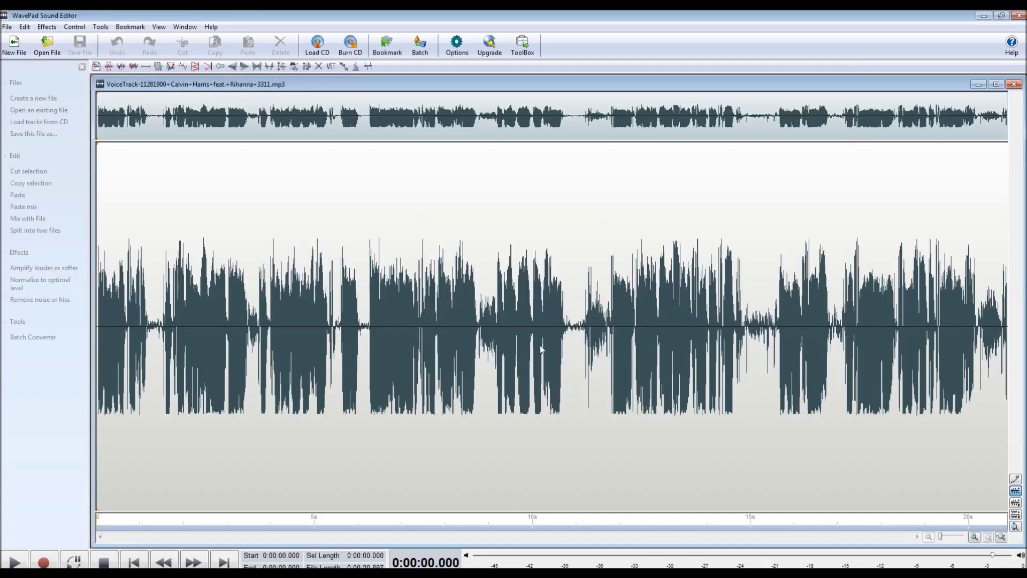
Cut the pauses at 10.76–11.81 s and 13.92–14.55 s from the voice track.
left_click_drag(566, 354, 612, 354)
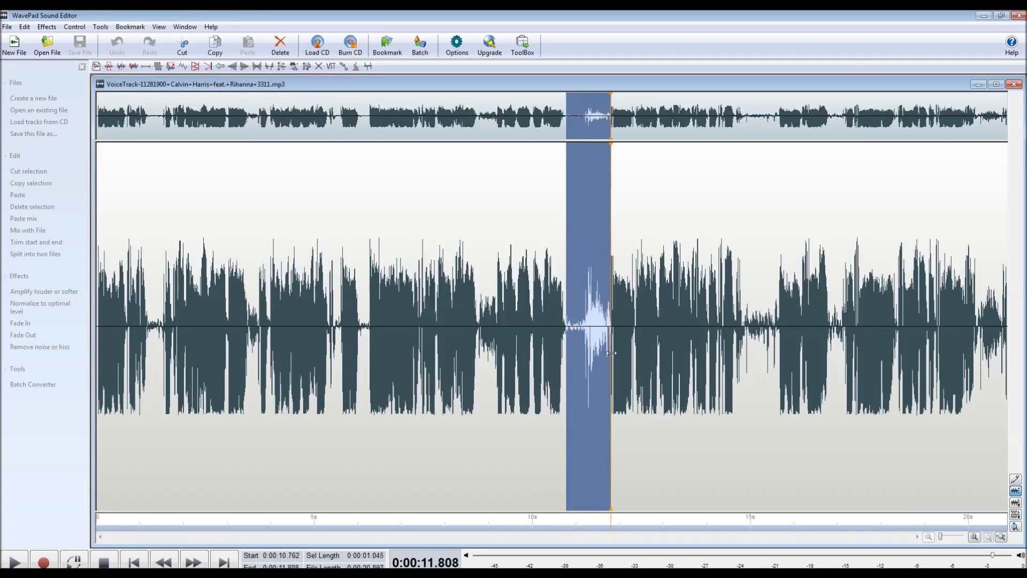
key("Delete")
left_click_drag(736, 337, 765, 334)
key("Delete")
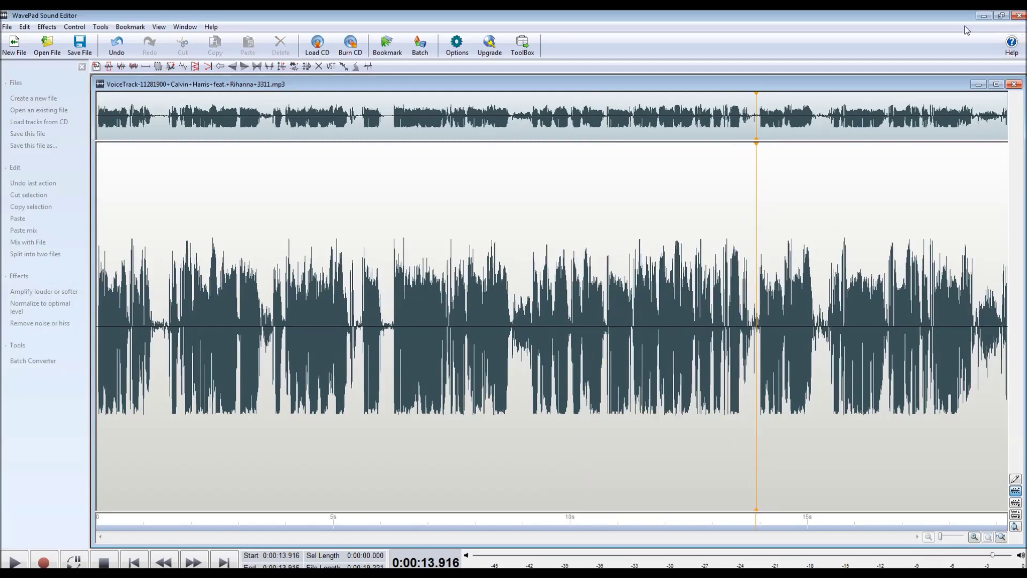
Save the edited voice track as MP3 and close WavePad.
left_click(80, 44)
left_click(547, 385)
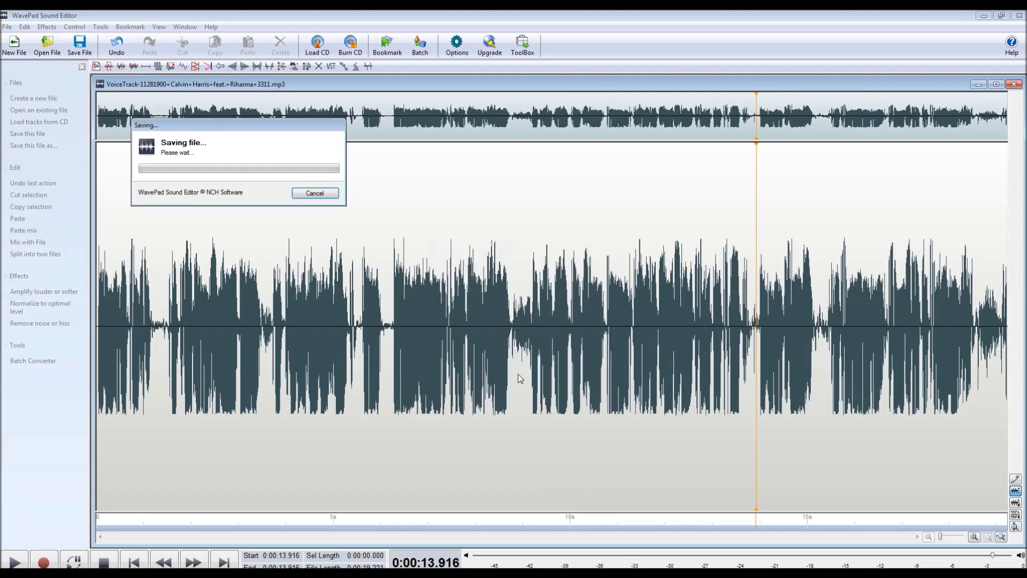
left_click(1019, 15)
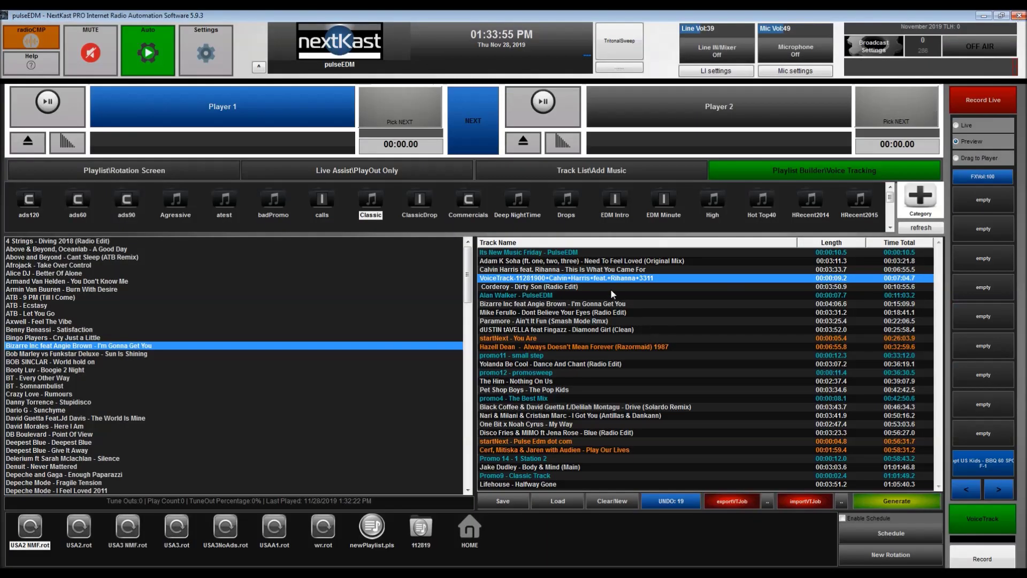
Reload the edited voice track, load the Corderoy-to-Alan Walker segue, and start assigning a file to an empty cart.
double_click(601, 278)
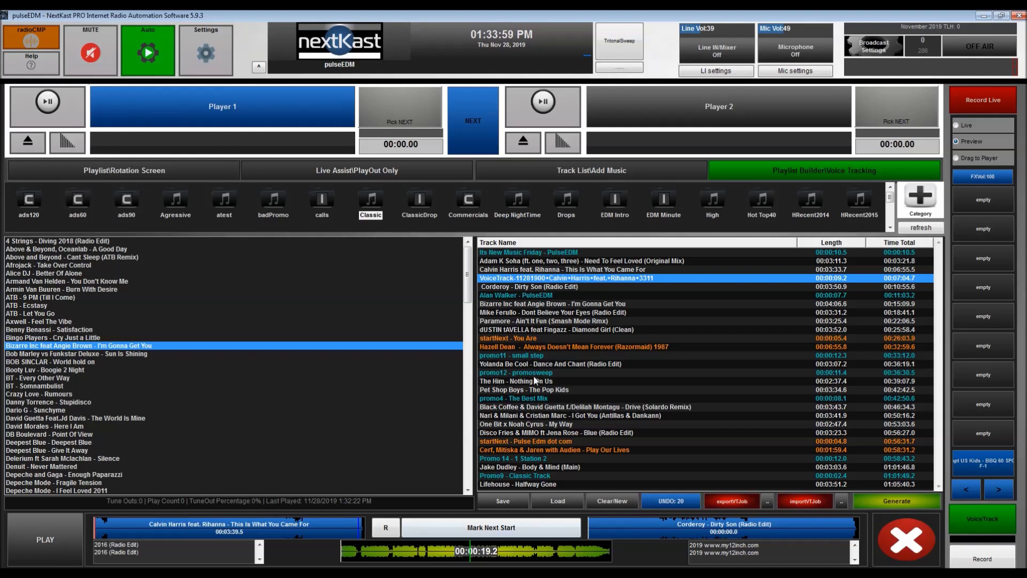
double_click(532, 295)
double_click(531, 289)
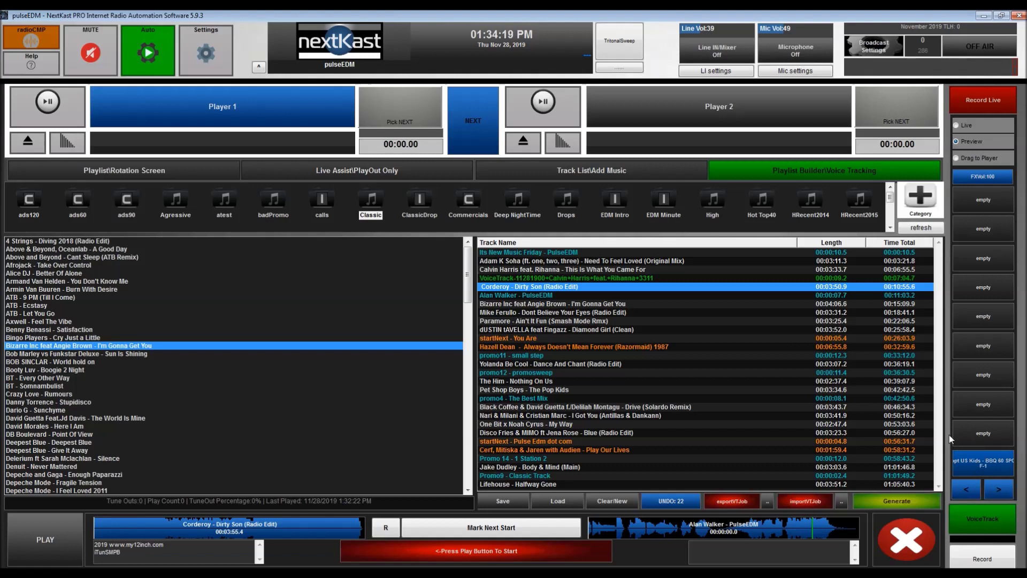
left_click(983, 435)
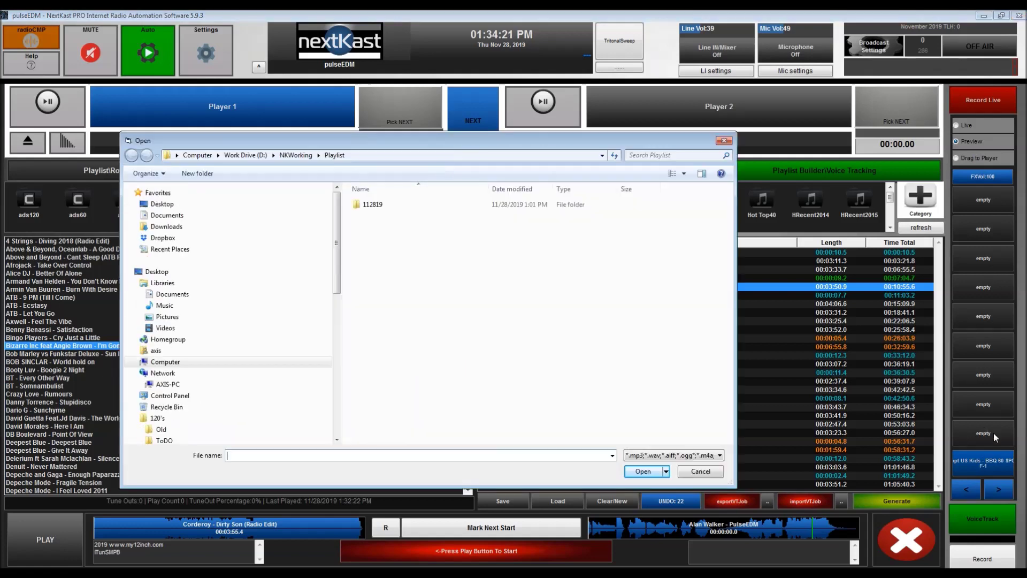
Cancel the cart file dialog and record the next voice track over Corderoy's outro, firing the BBQ 60 SPOT cart.
left_click(723, 141)
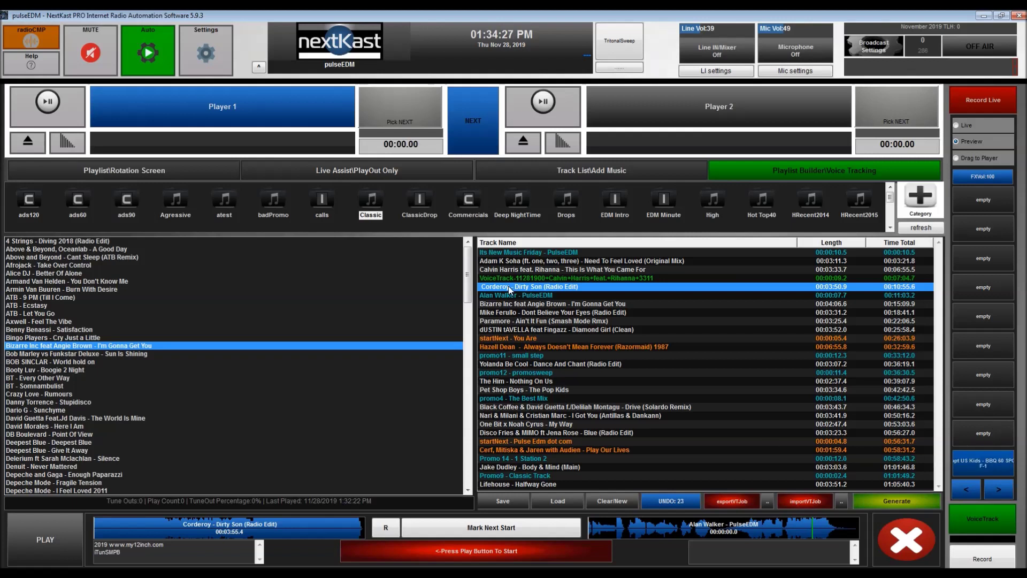
left_click(47, 538)
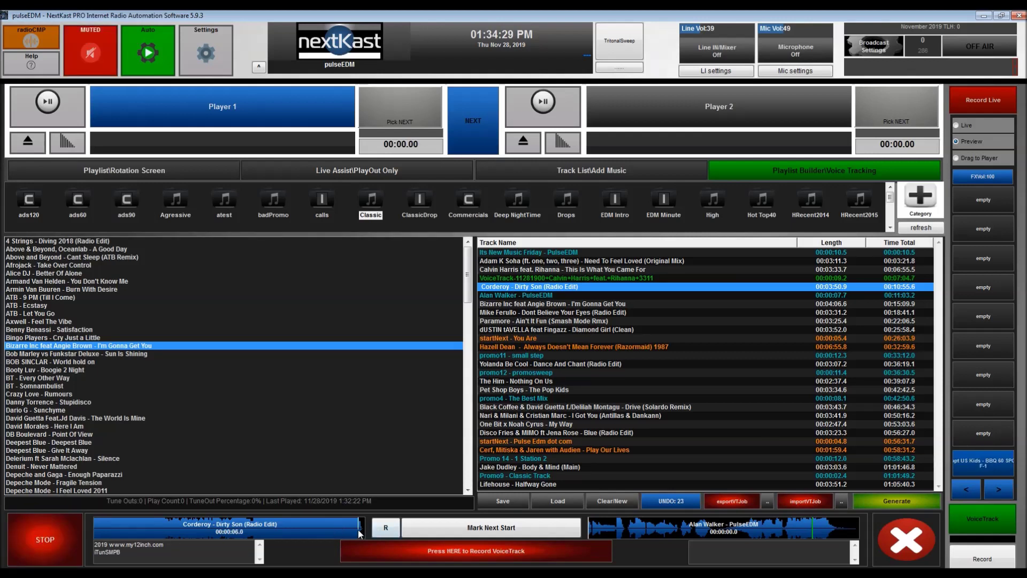
left_click(473, 551)
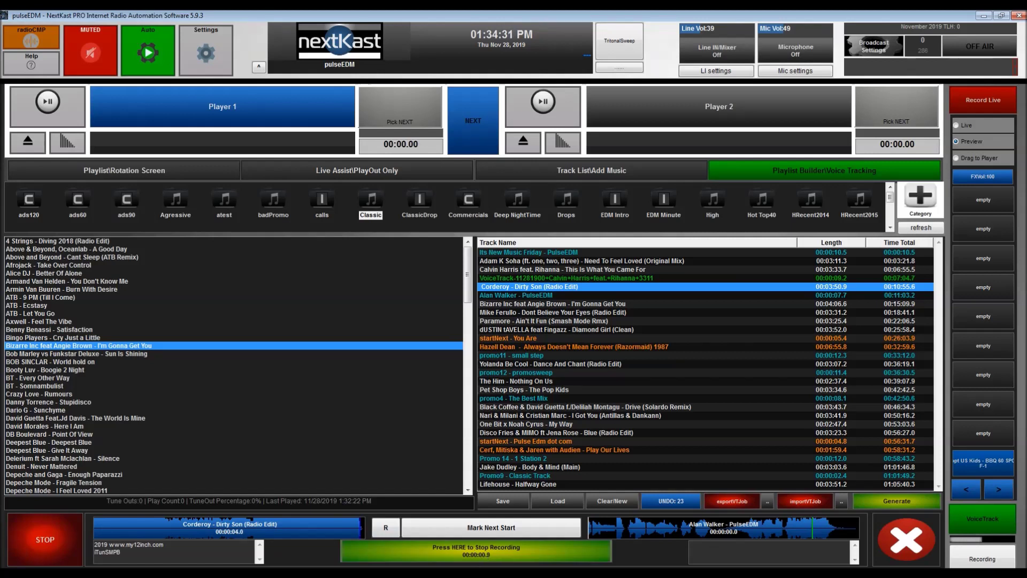
left_click(997, 464)
left_click(997, 465)
left_click(986, 464)
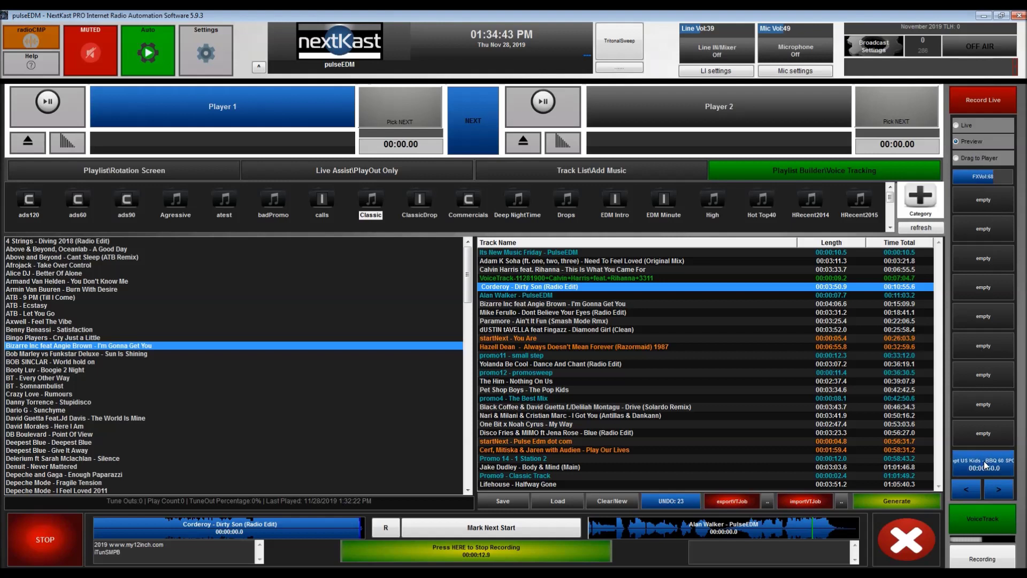
left_click(984, 464)
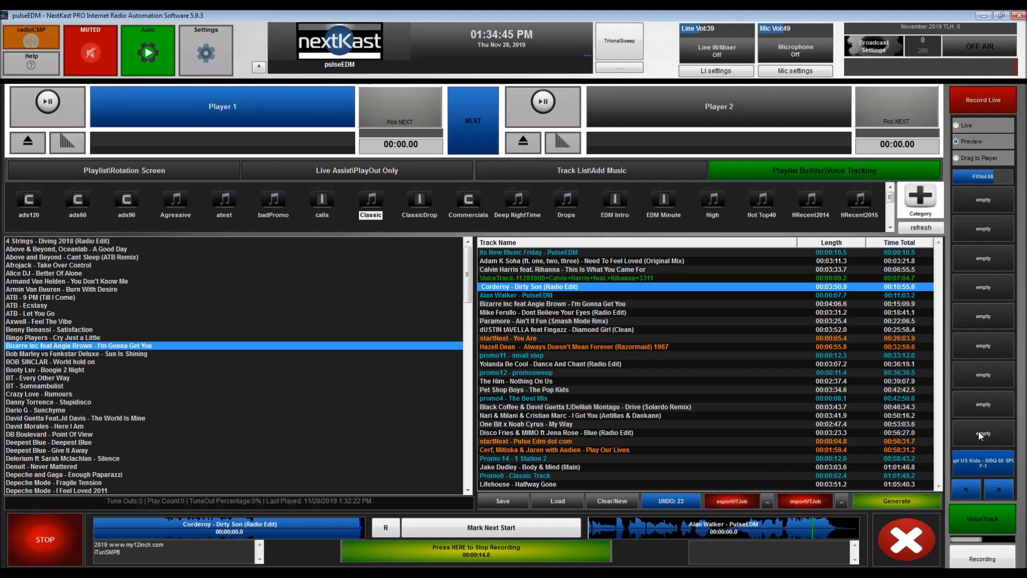
Colour the BBQ 60 SPOT cart green through Pick Color.
right_click(979, 466)
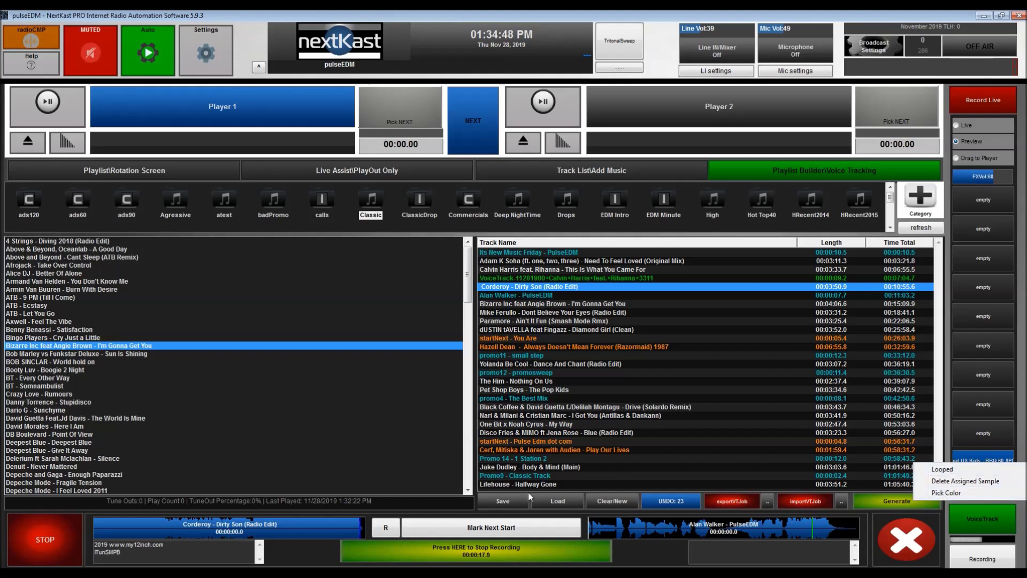
left_click(960, 493)
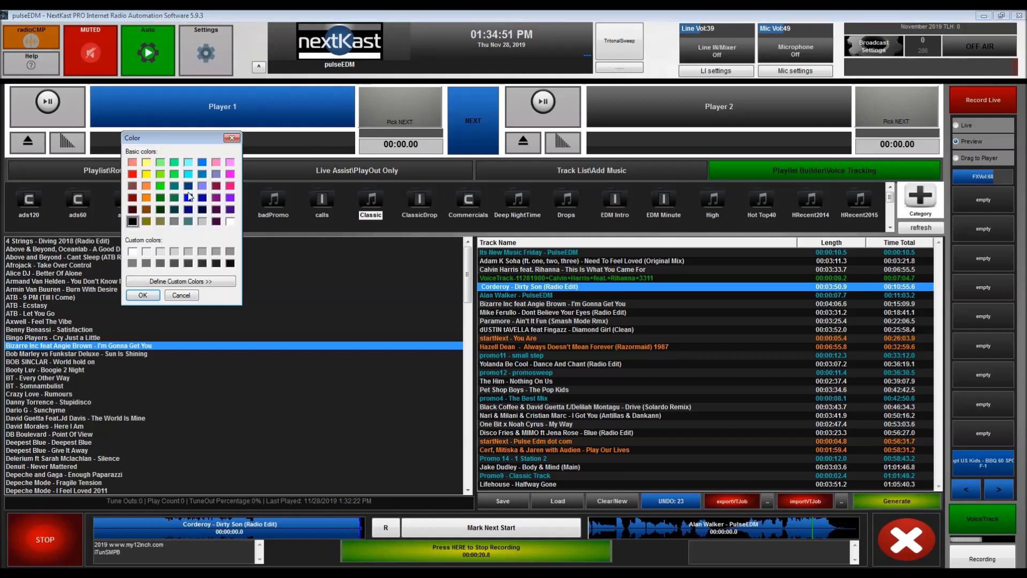
left_click(189, 198)
left_click(160, 185)
left_click(143, 295)
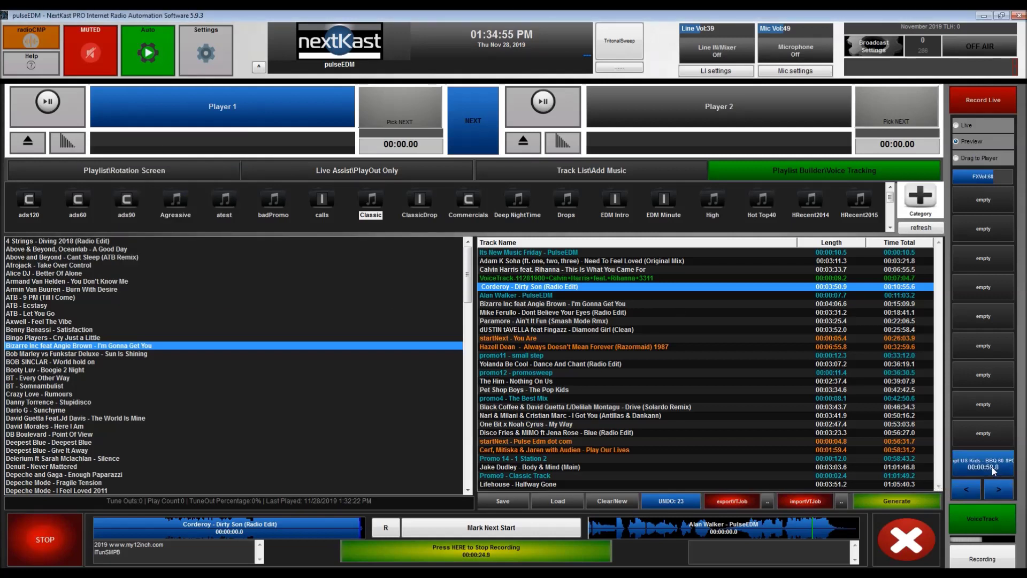
Stop recording and review the 00:00:26.6 voice track between Dirty Son and Alan Walker.
left_click(485, 551)
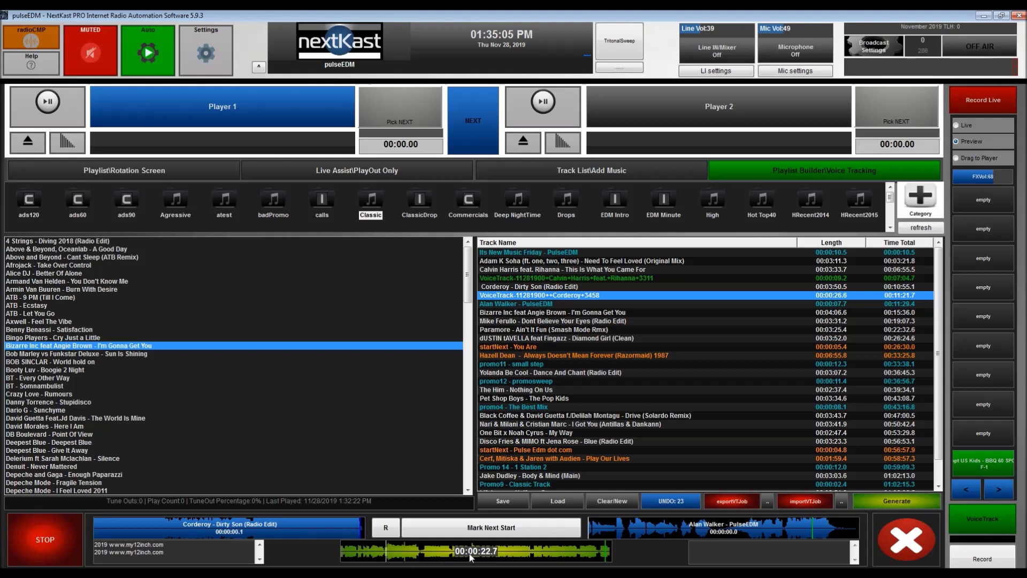
double_click(598, 296)
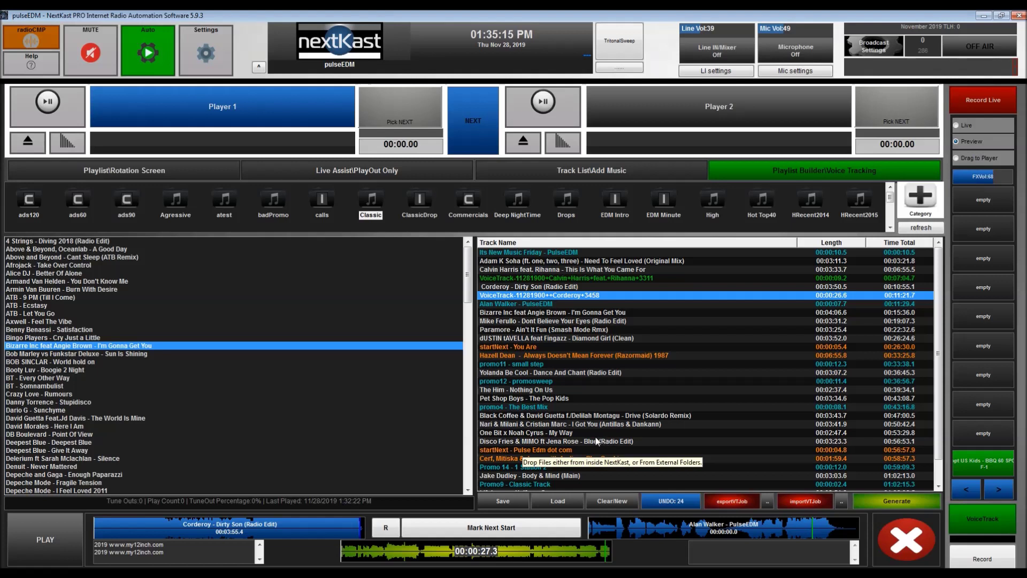
Open the render-to-MP3 podcast settings for 00.pls in the 11281 rotation folder.
left_click(141, 171)
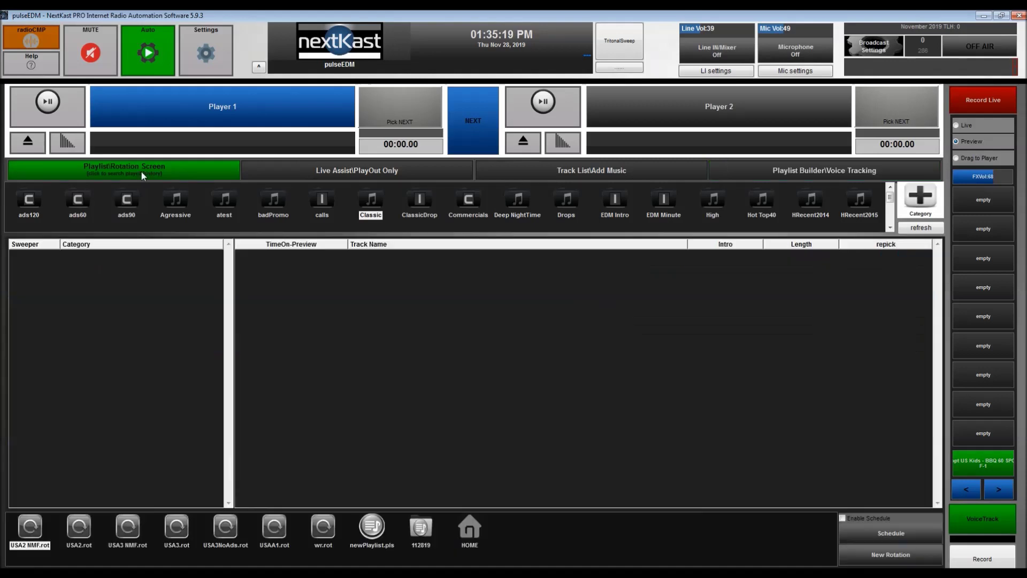
double_click(428, 535)
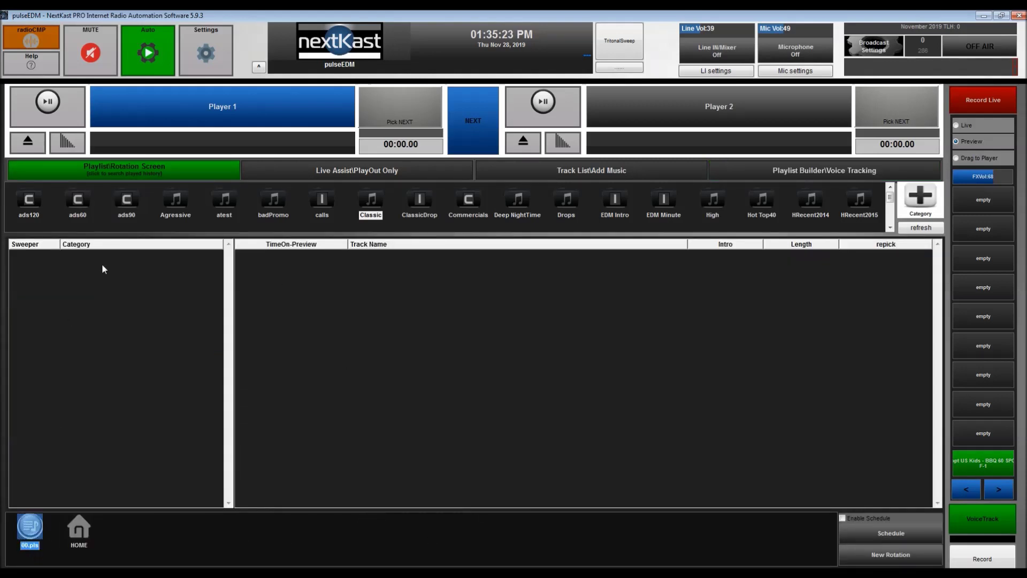
right_click(35, 537)
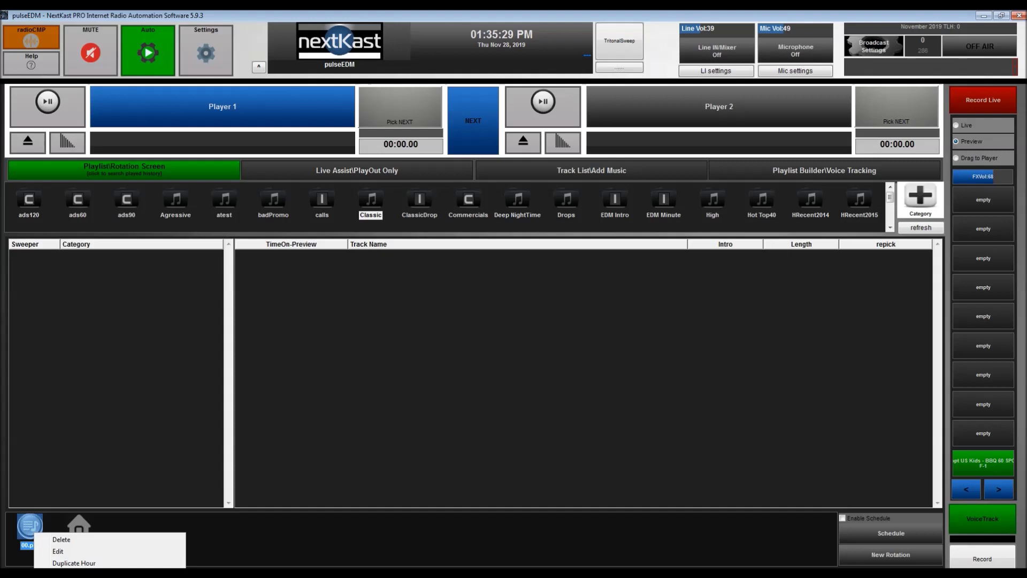
left_click(74, 563)
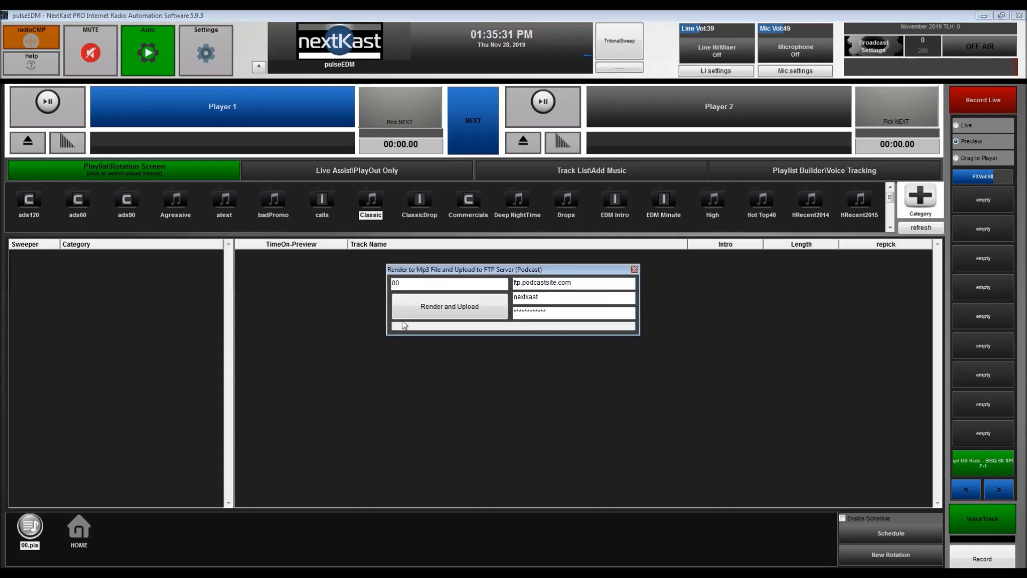
Rename the output file from 00 to 'podcast' and start the render and upload.
left_click_drag(411, 282, 370, 277)
type("podcast")
left_click(447, 311)
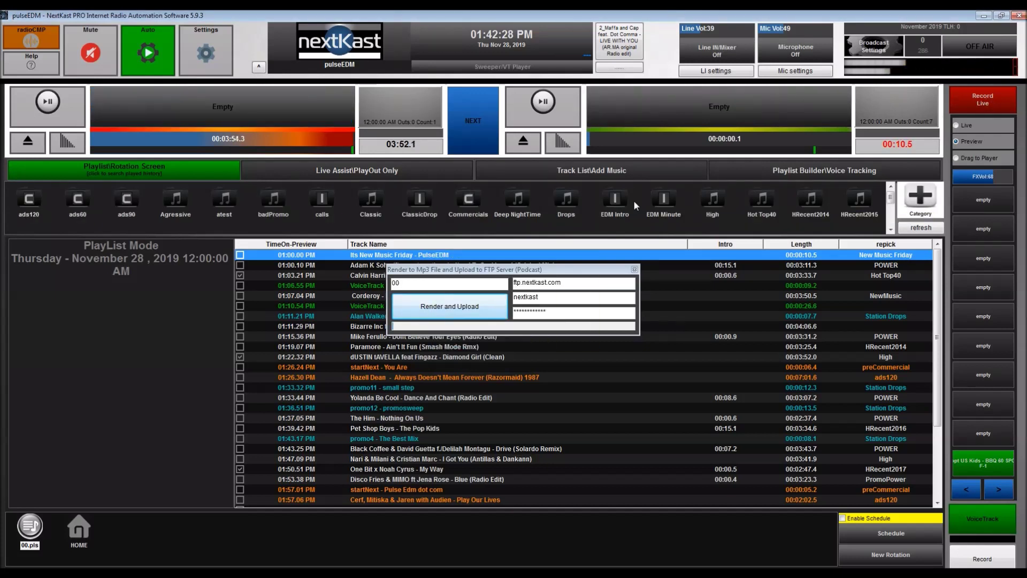
Let the hour finish rendering, then close the Render to Mp3 dialog.
left_click_drag(497, 269, 472, 275)
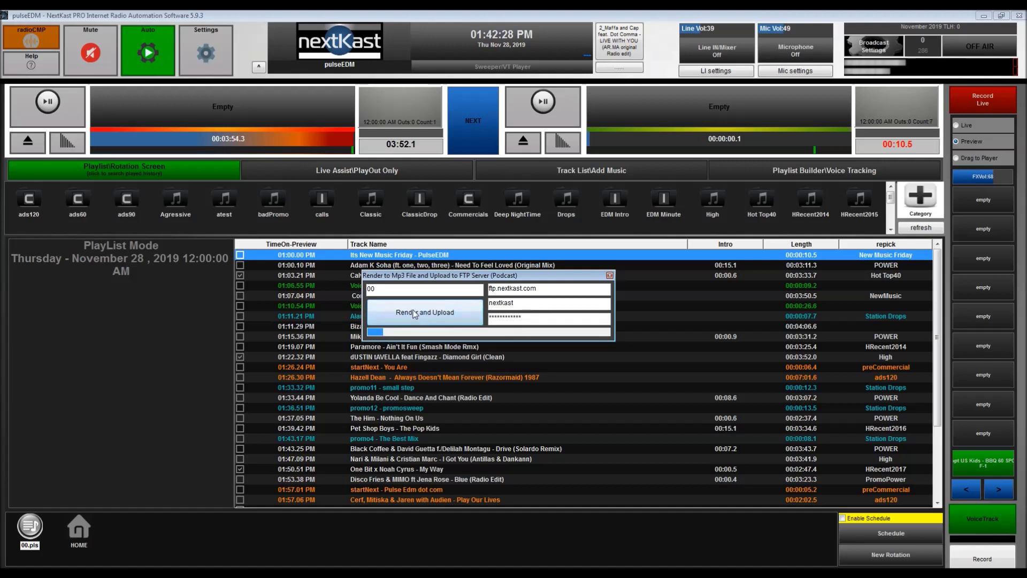
left_click(610, 275)
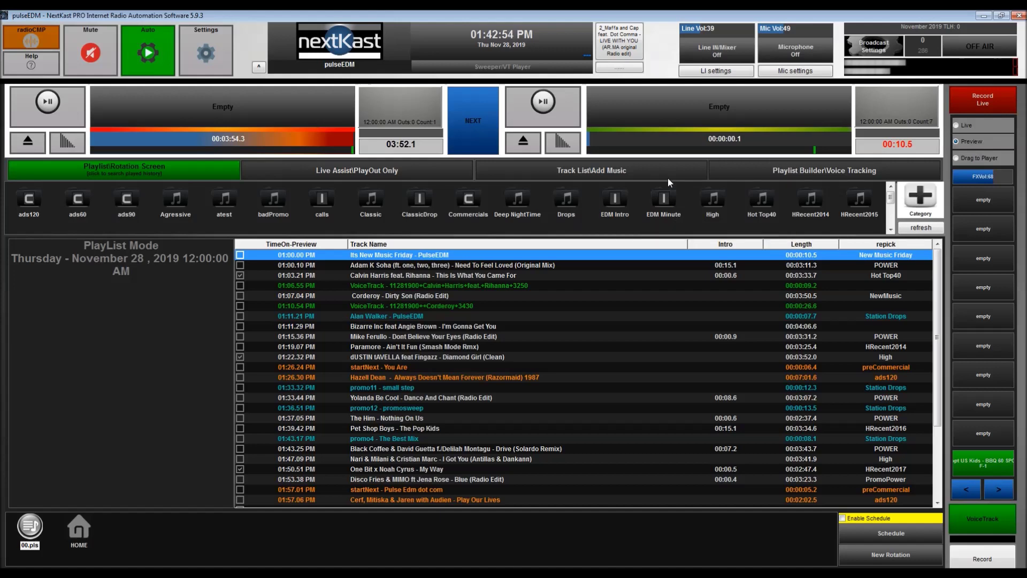
left_click(656, 167)
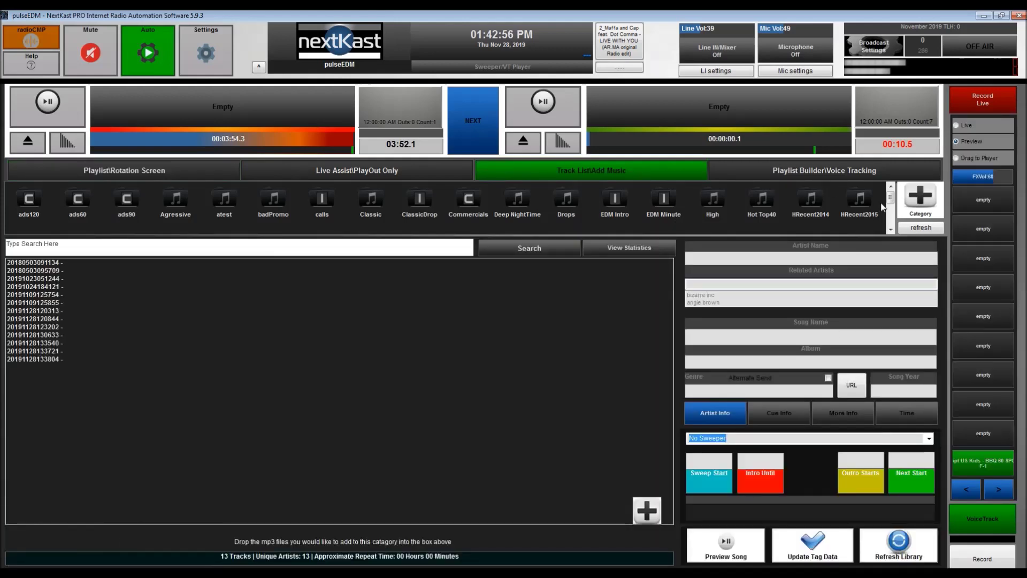
mouse_move(891, 203)
left_mouse_down()
mouse_move(892, 212)
mouse_move(891, 197)
left_mouse_up()
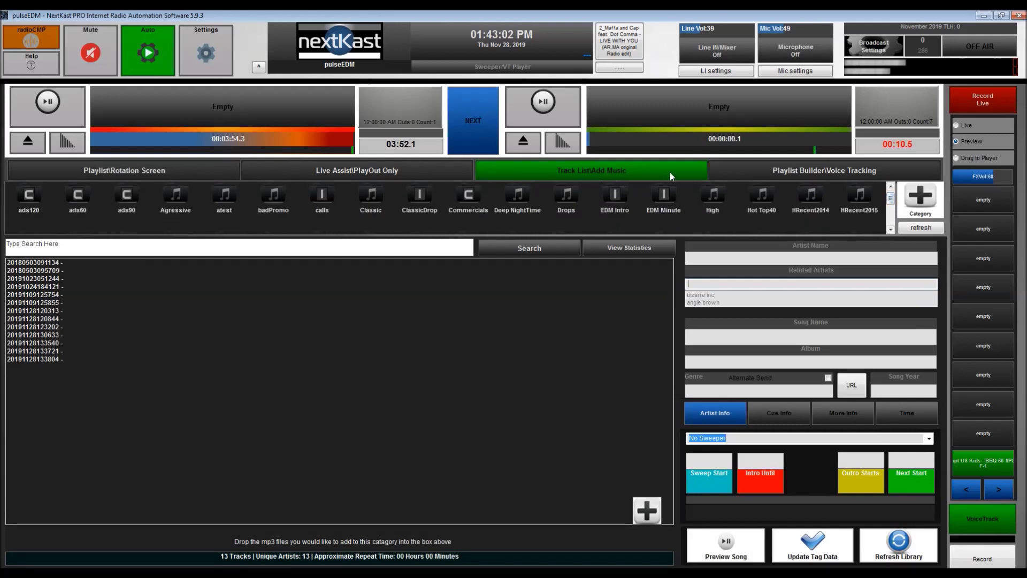
scroll(329, 207, "down", 2)
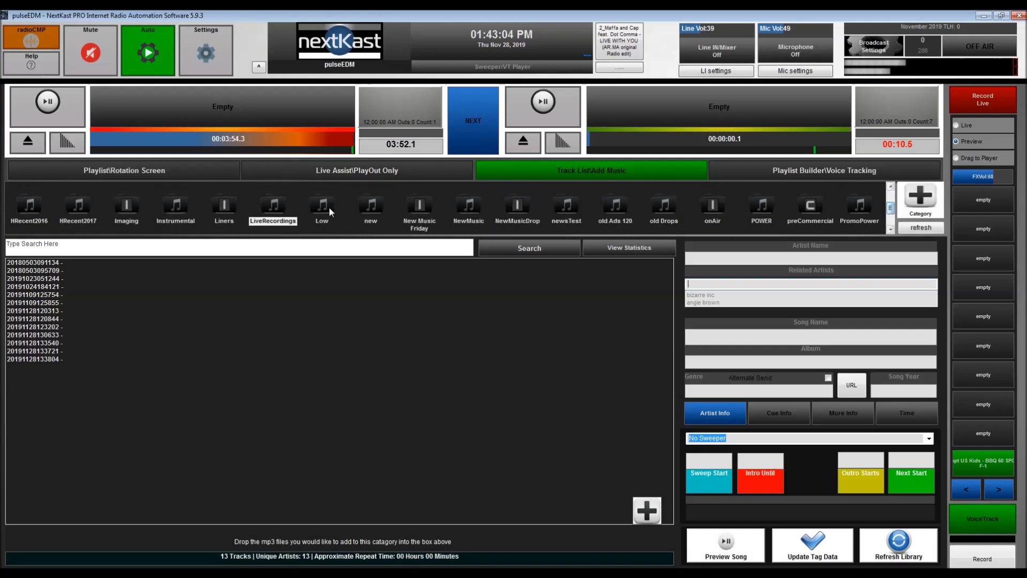
left_click(20, 359)
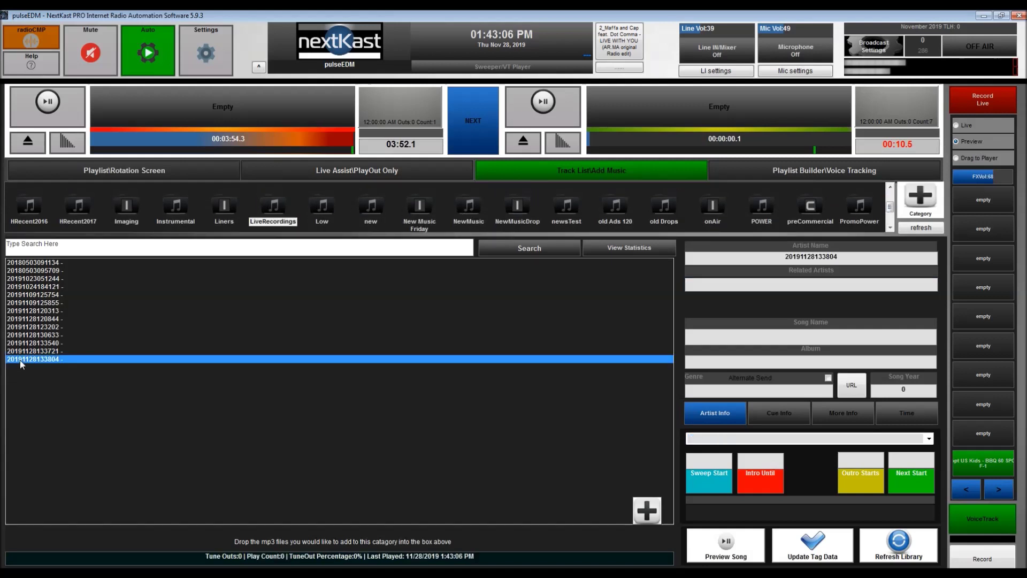
right_click(43, 360)
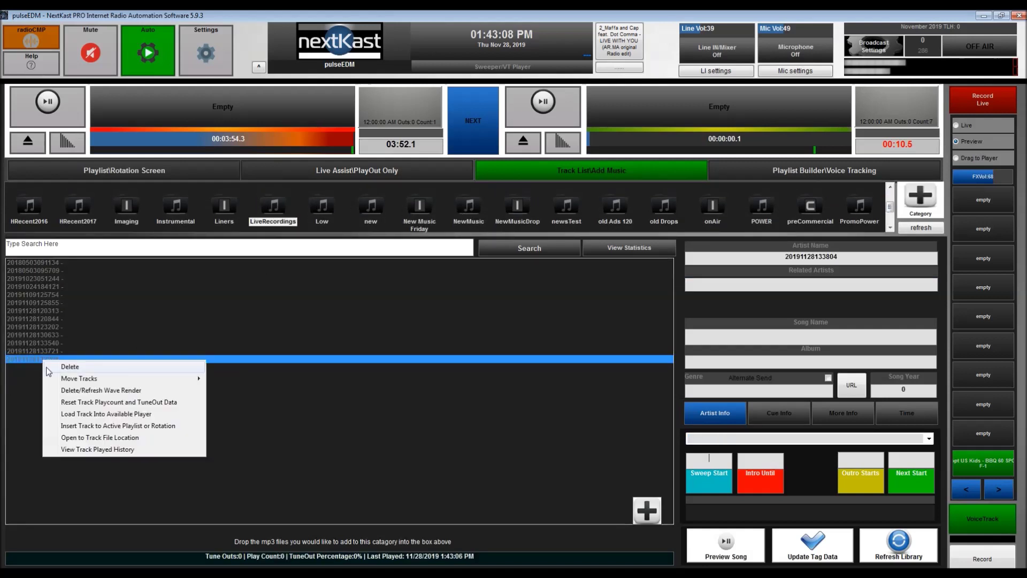
left_click(95, 437)
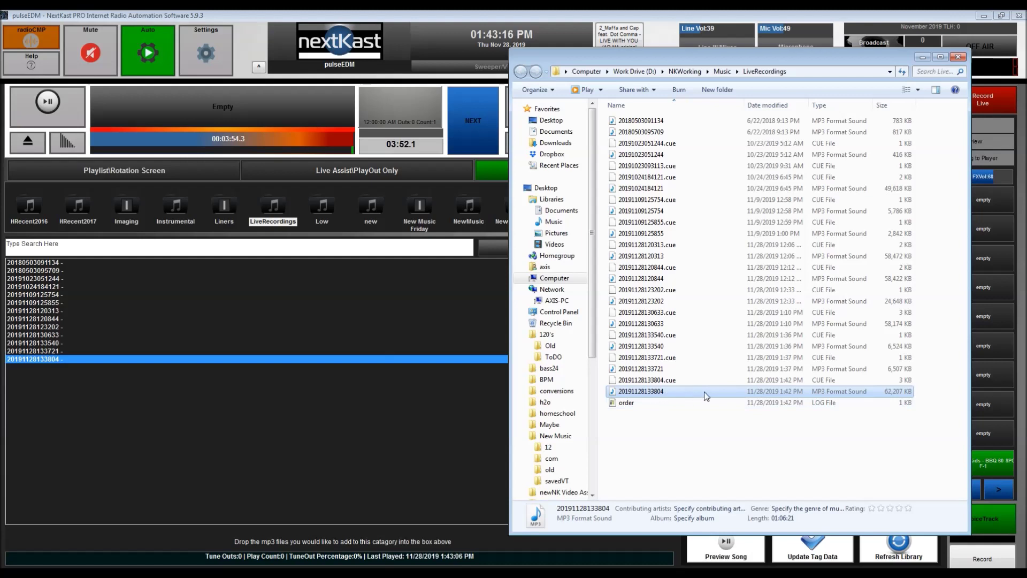
Open the 20191128133804.cue cue sheet with Notepad++.
left_click(660, 381)
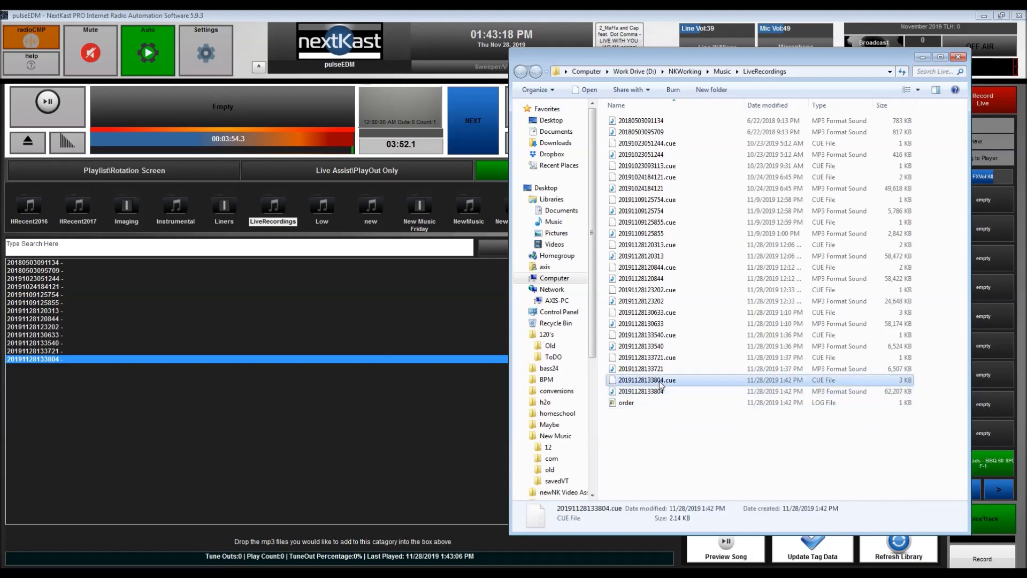
right_click(661, 385)
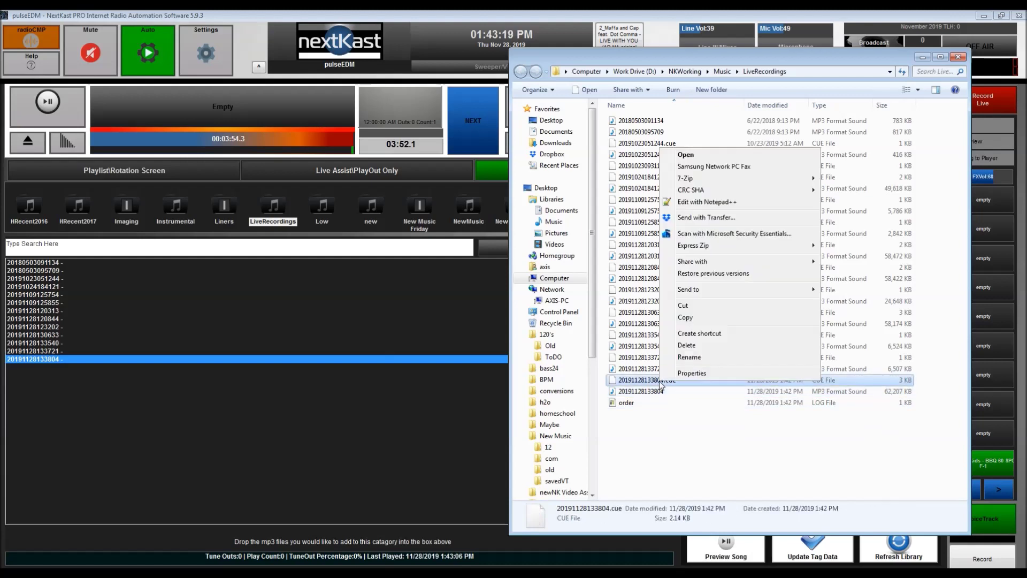
left_click(702, 202)
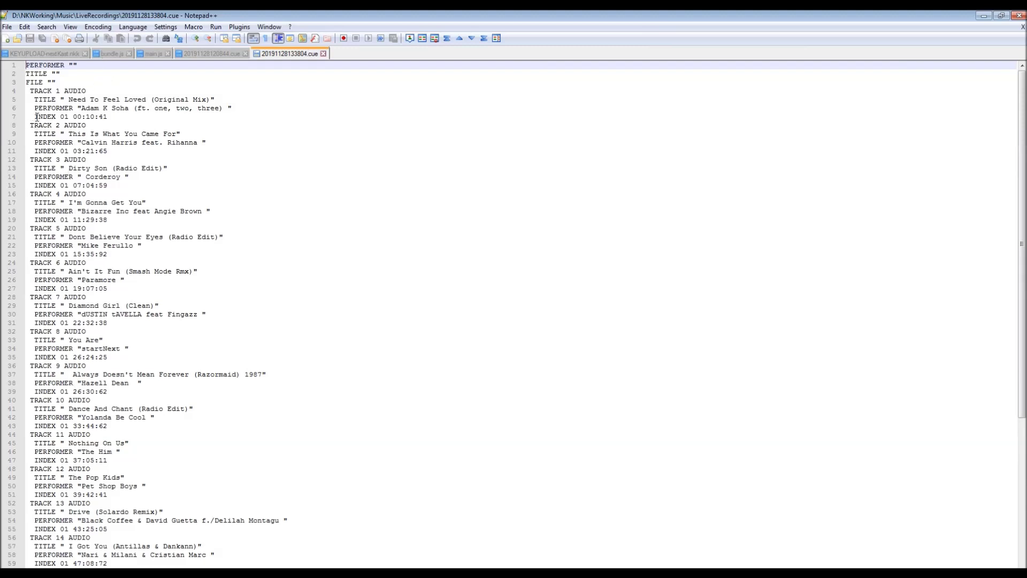
Point out the INDEX start times: Track 1 at 00:10:41, Track 2 at 03:21:65.
left_click(114, 116)
left_click(23, 152)
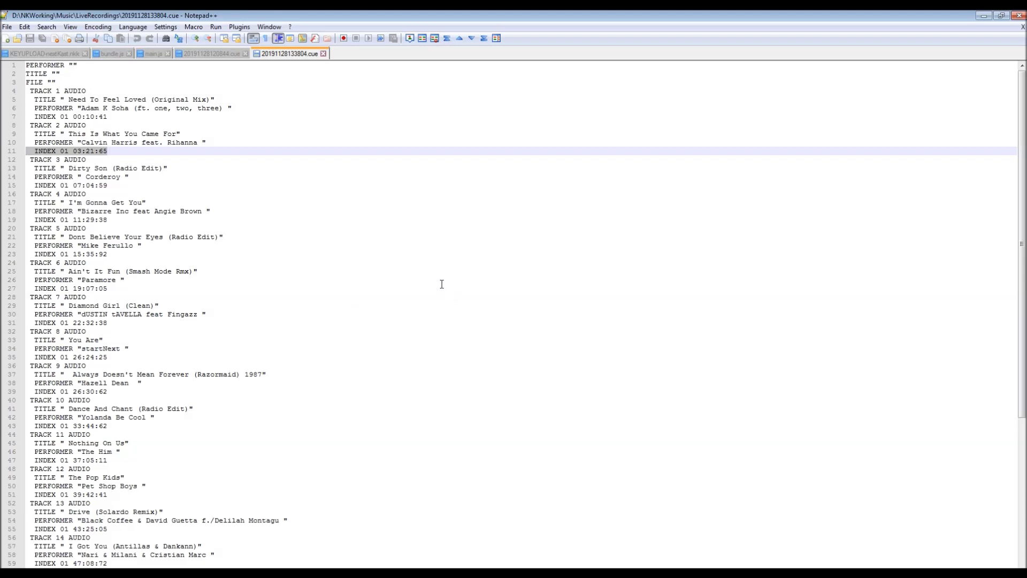
Close Notepad++ and the LiveRecordings Explorer window.
left_click(1019, 15)
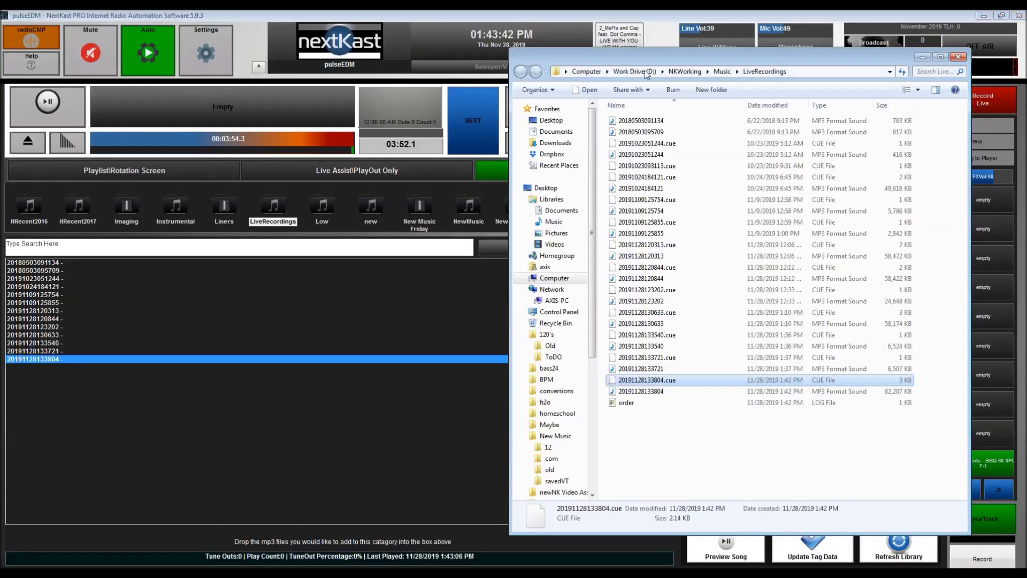
left_click(958, 57)
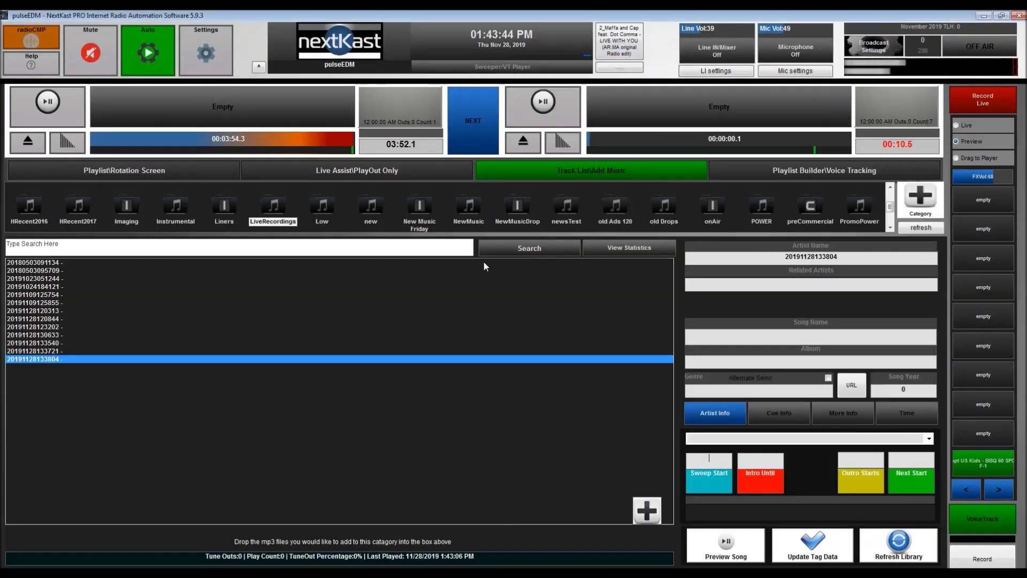